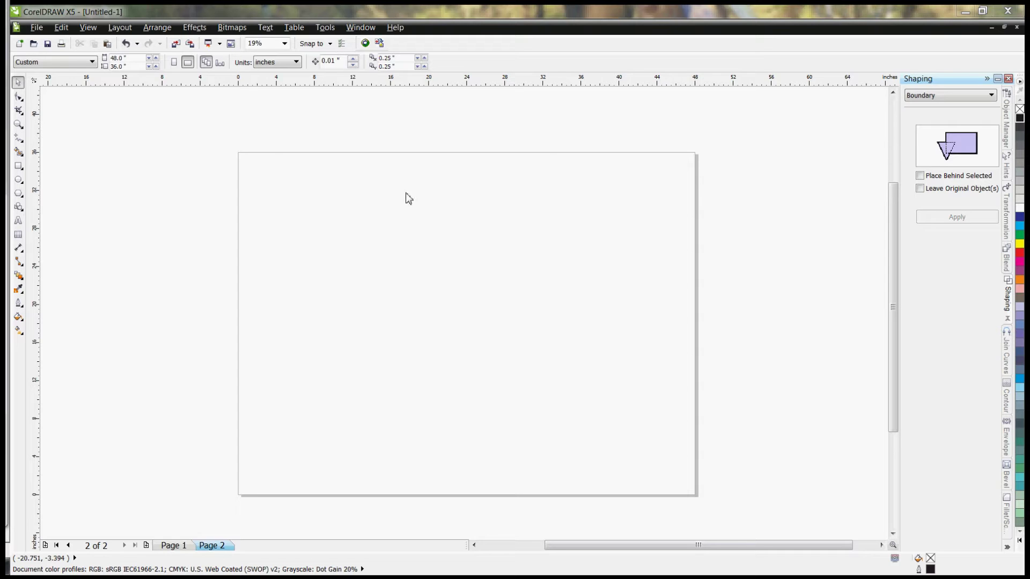
Browse the Window > Dockers and Arrange > Shaping menus without choosing anything.
left_click(360, 28)
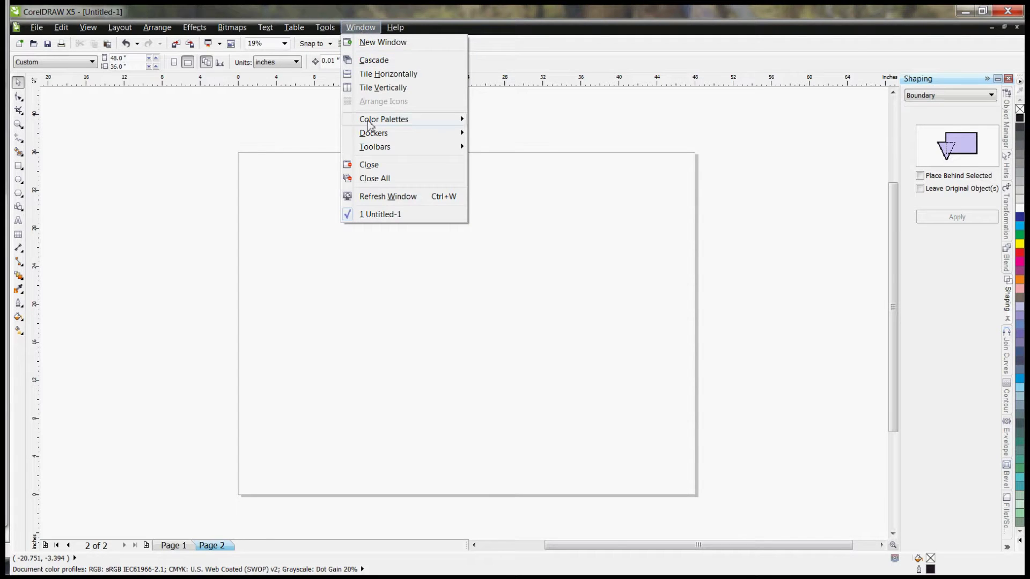
mouse_move(373, 133)
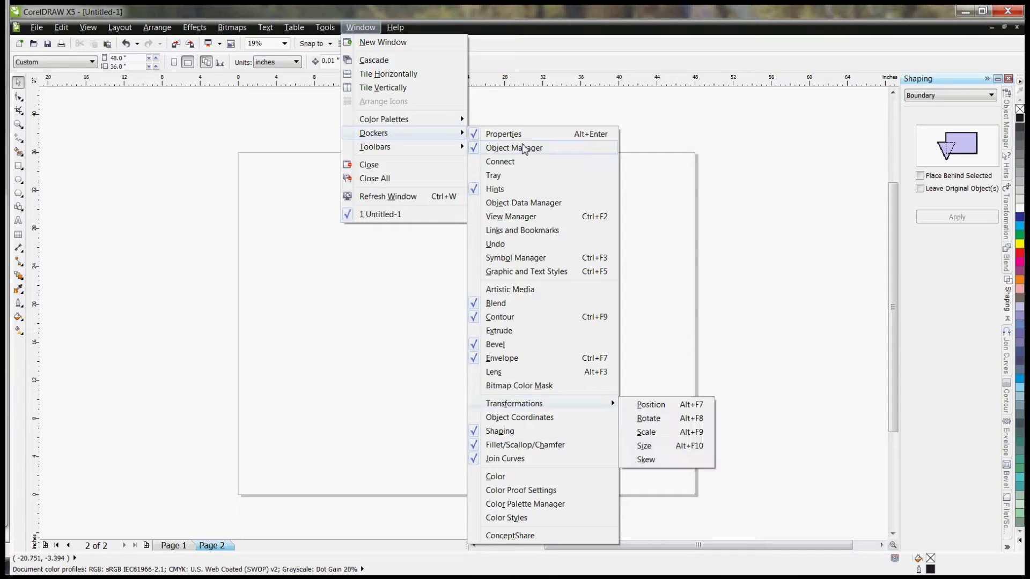
left_click(259, 107)
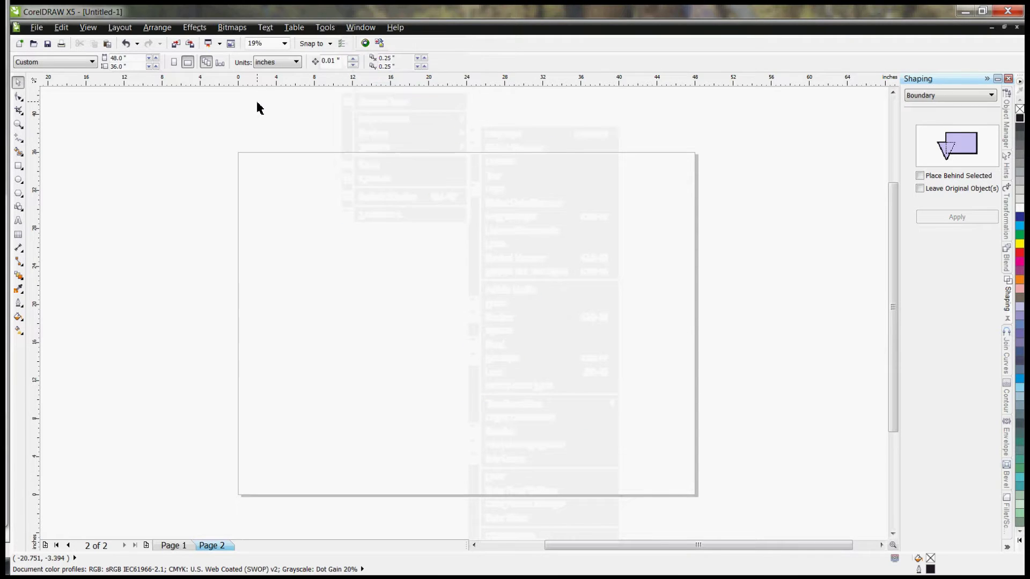
left_click(141, 30)
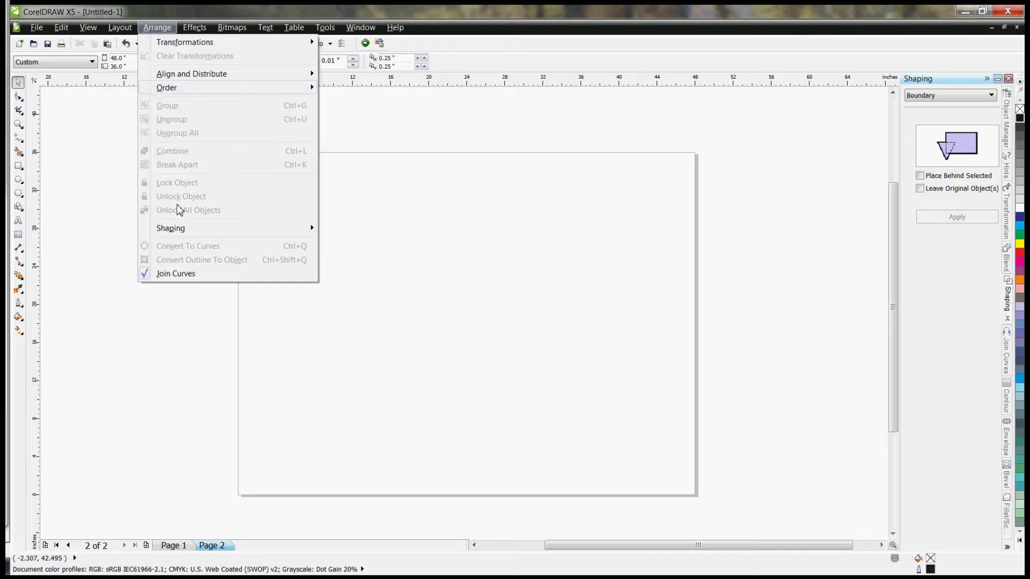
mouse_move(180, 228)
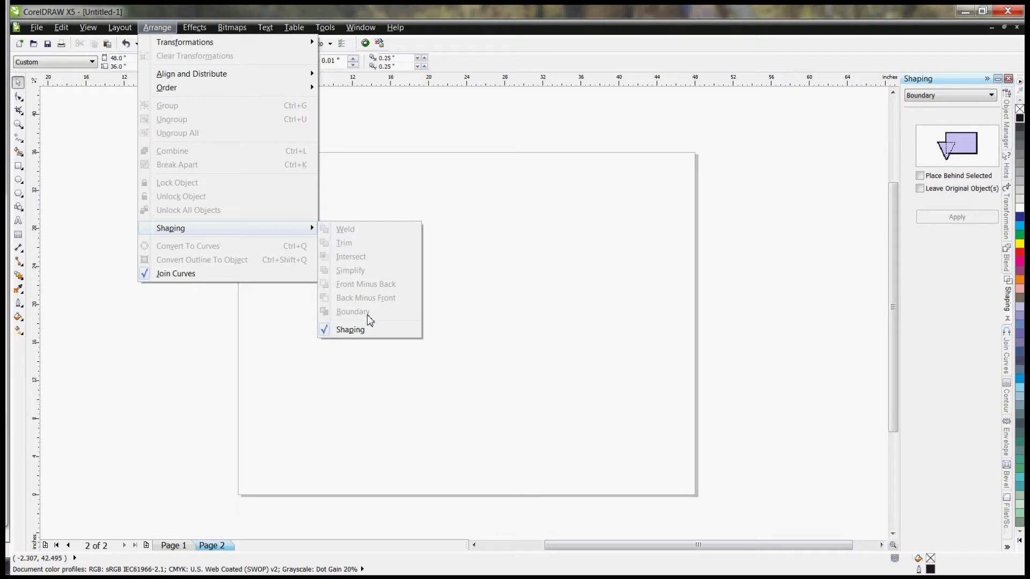
left_click(171, 368)
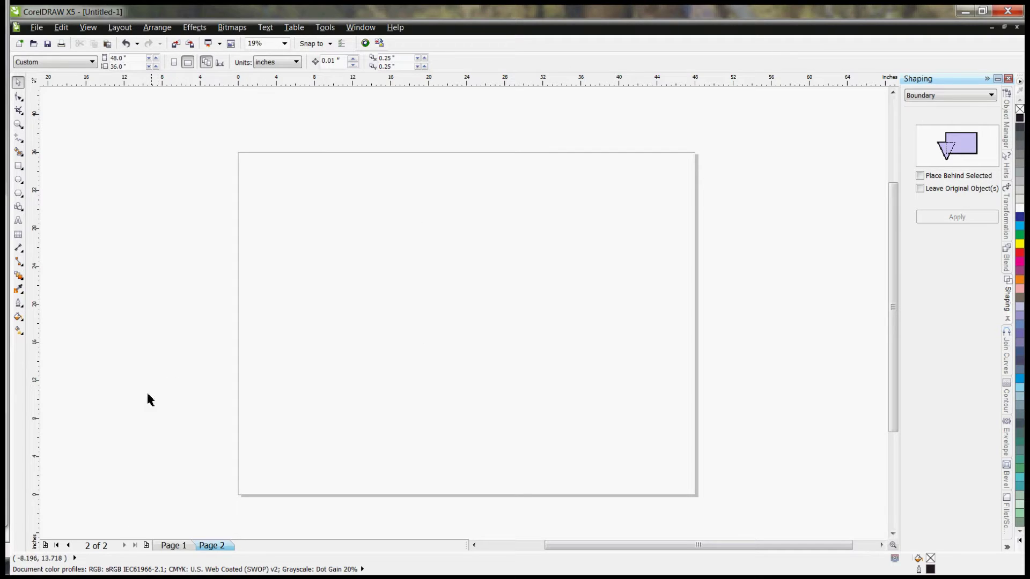
Go to Page 1, zoom in on WELD, and set the Shaping operation to Weld.
left_click(171, 547)
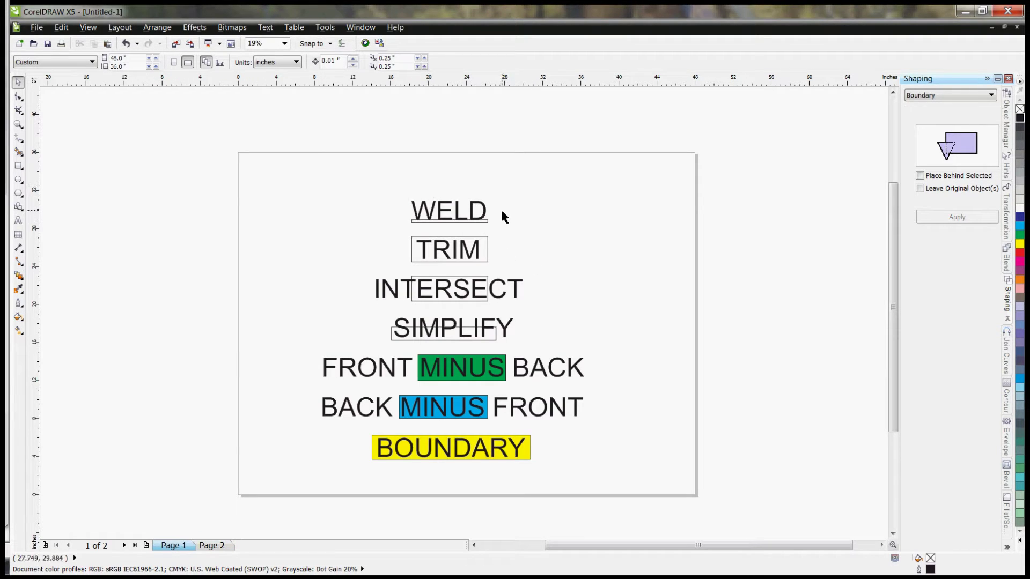
scroll(461, 203, "up", 4)
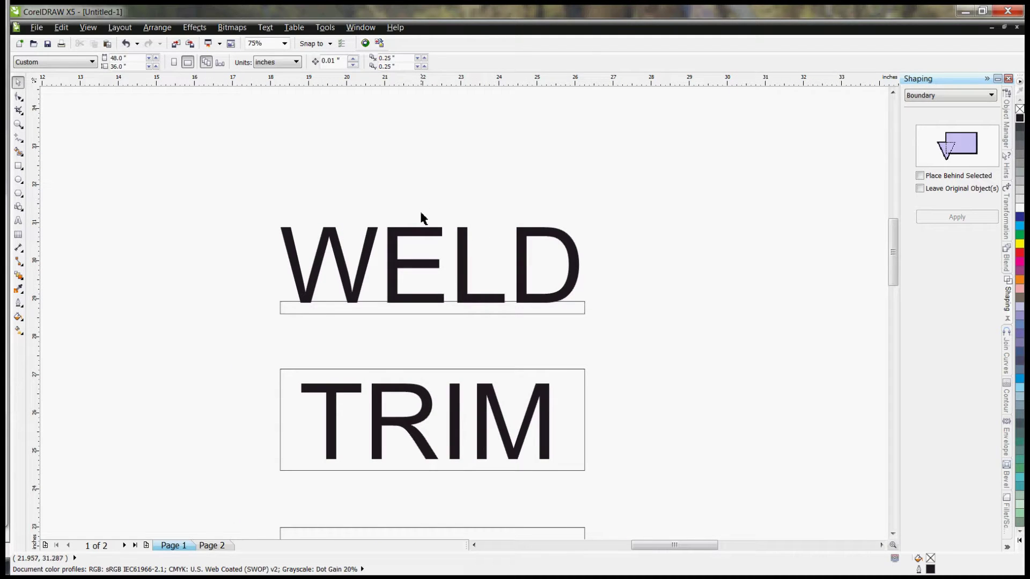
left_click(394, 251)
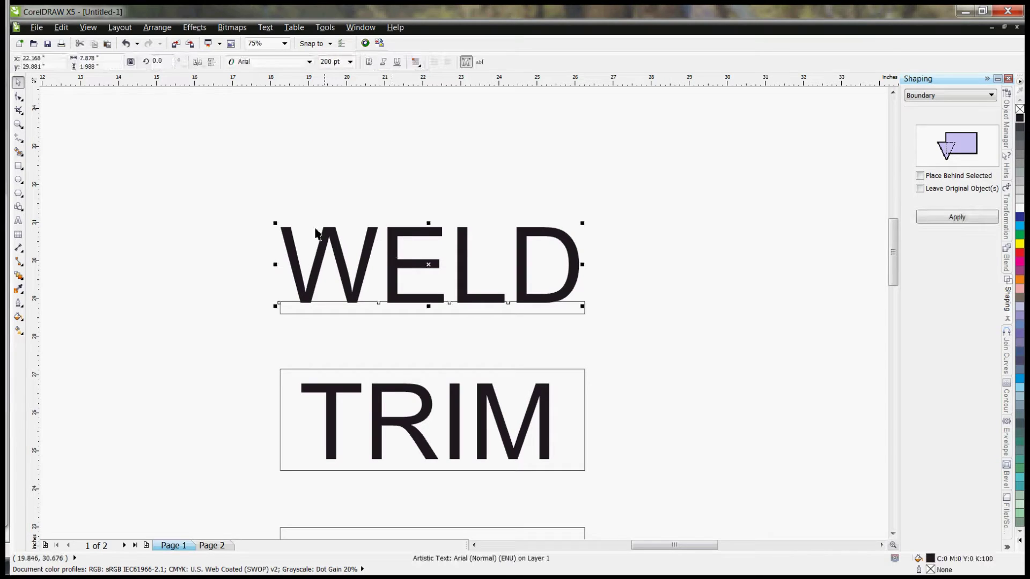
left_click(252, 199)
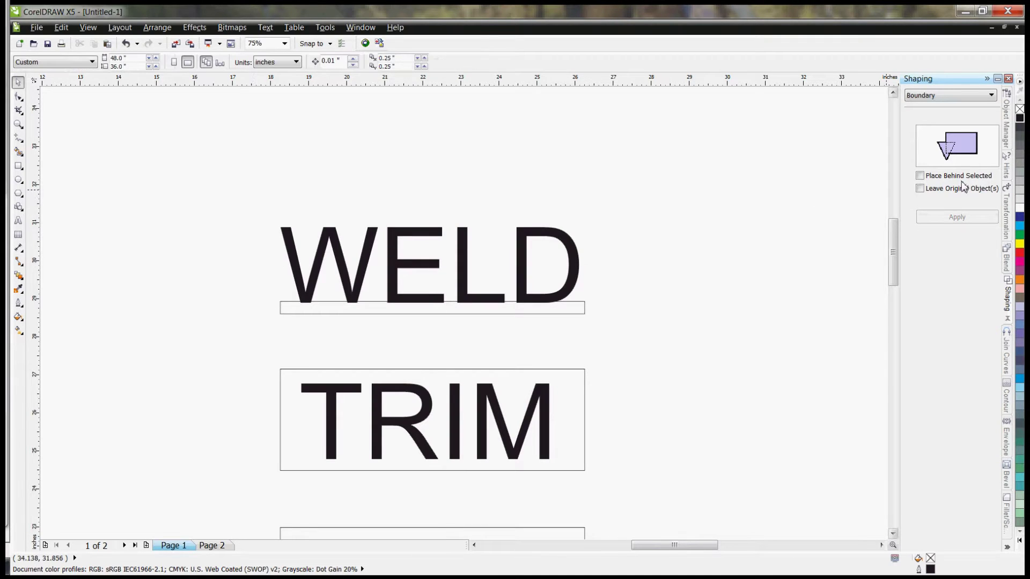
left_click(973, 96)
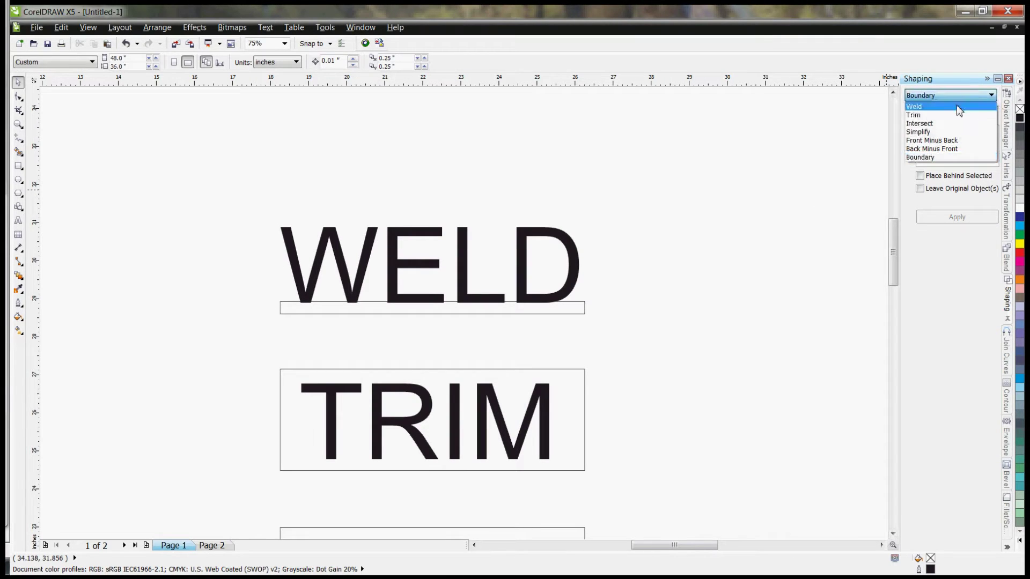
left_click(960, 106)
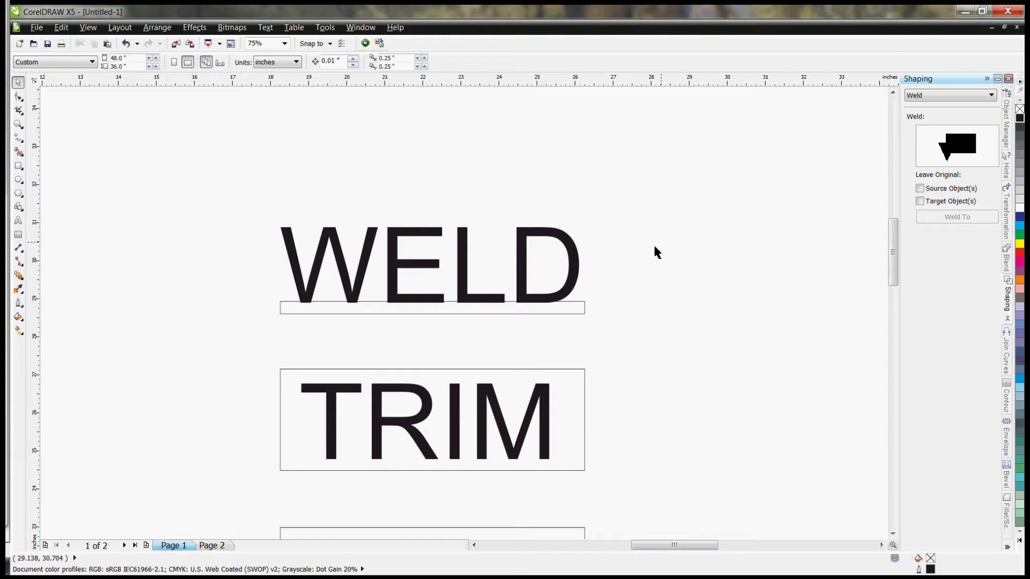
Weld the WELD text to the thin box beneath it, then deselect the result.
left_click(573, 287)
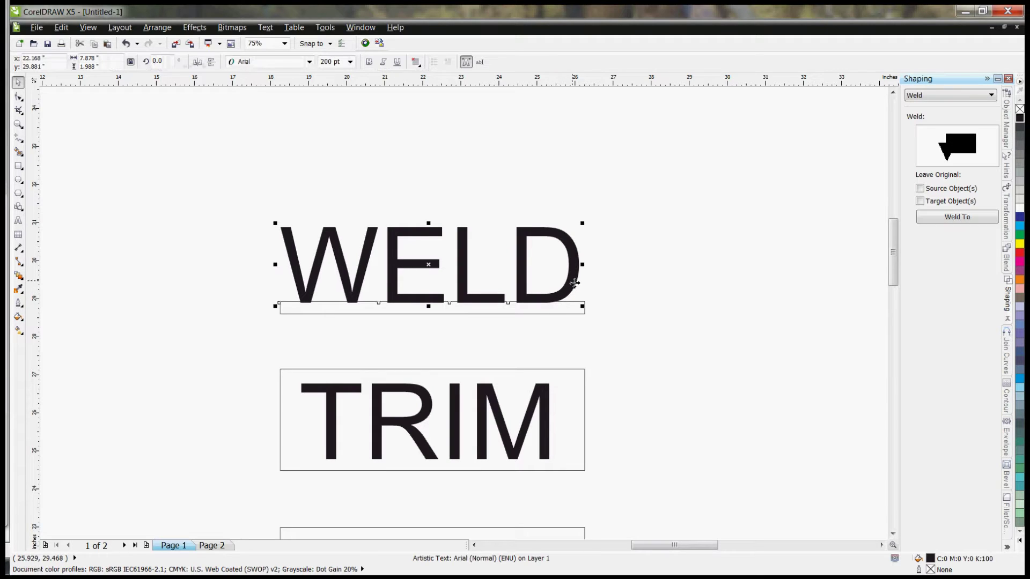
left_click(967, 223)
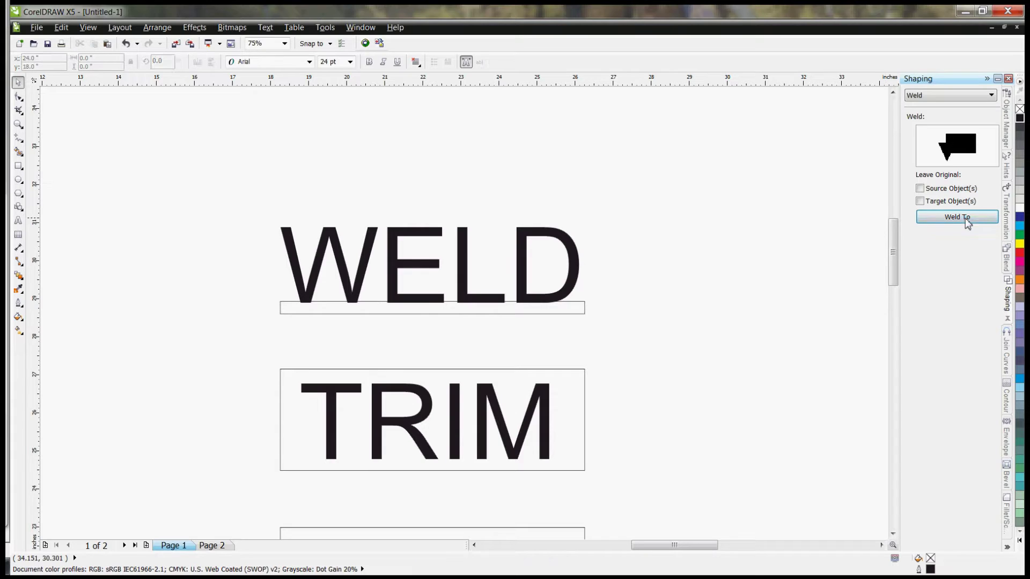
left_click(577, 311)
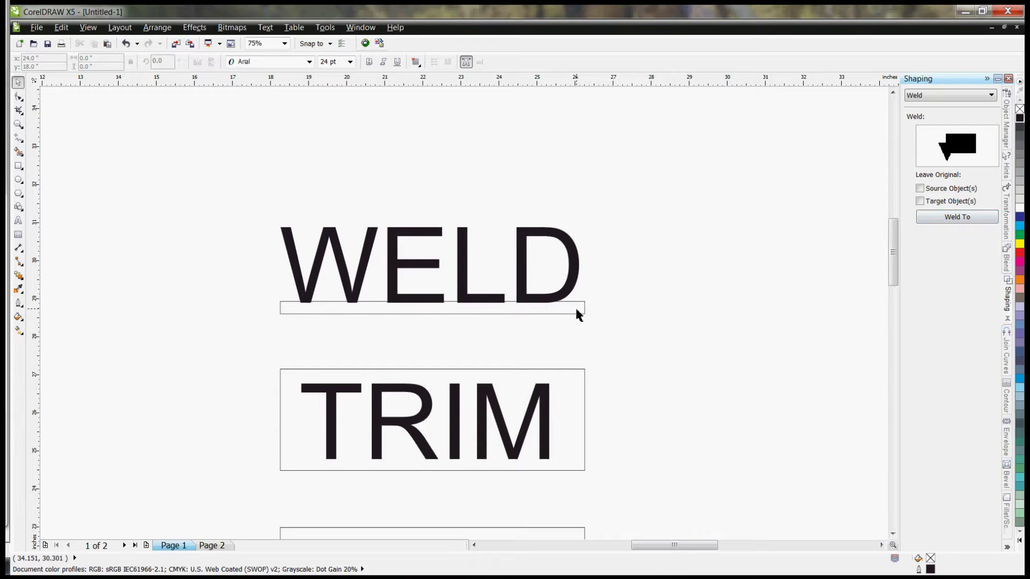
left_click(646, 292)
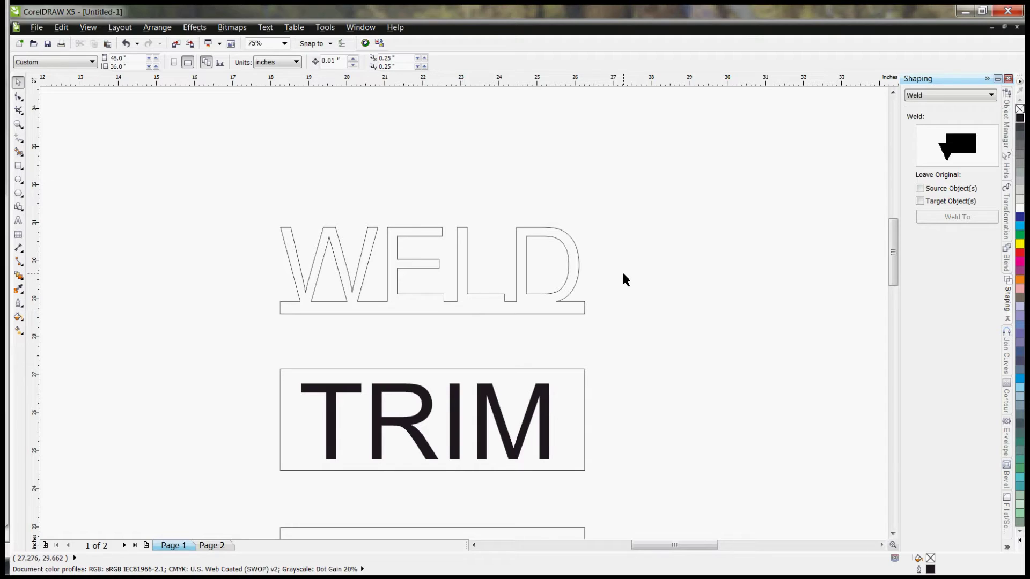
Undo the weld and reselect the WELD text.
key("ctrl+z")
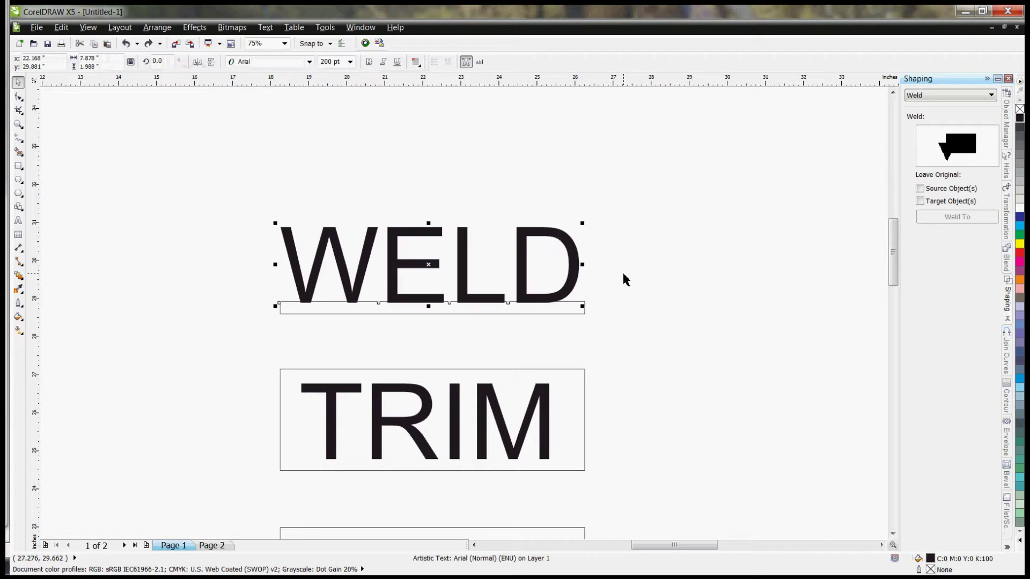
left_click(624, 280)
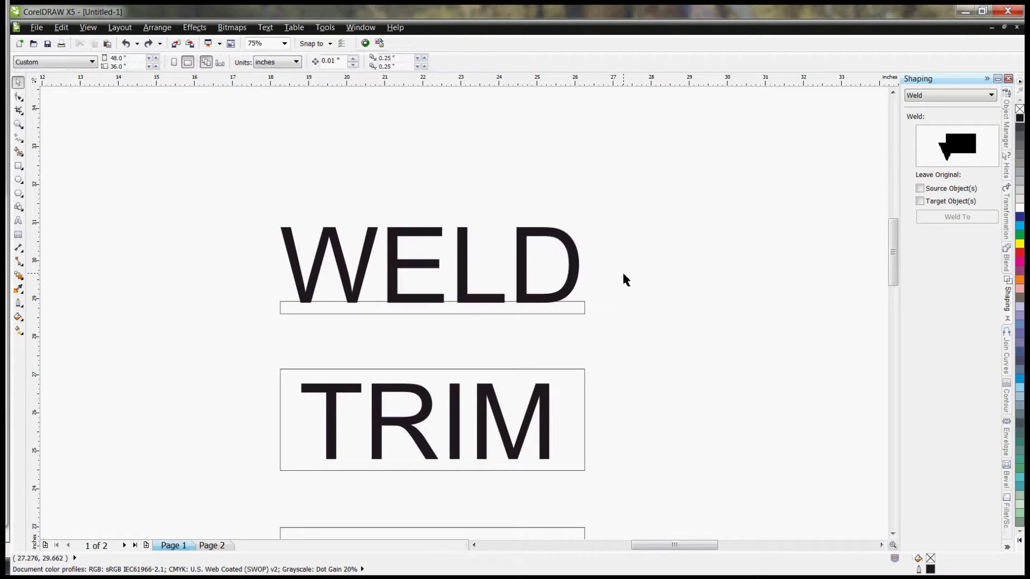
left_click(574, 270)
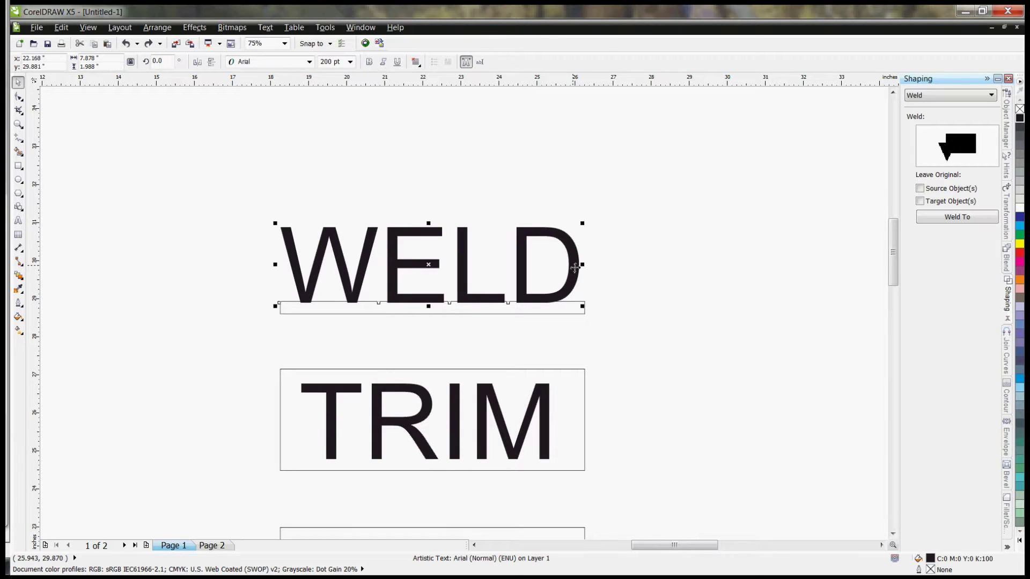
Weld WELD to its underline box with Source Object(s) kept, briefly dragging the outline aside to check.
left_click(920, 189)
left_click(960, 222)
left_click(561, 314)
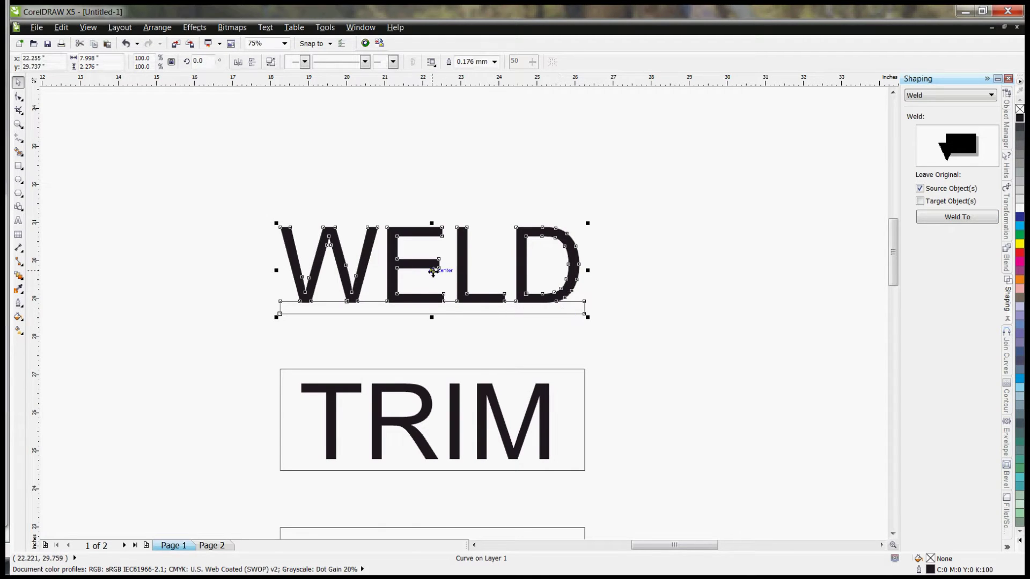
left_click_drag(433, 270, 742, 298)
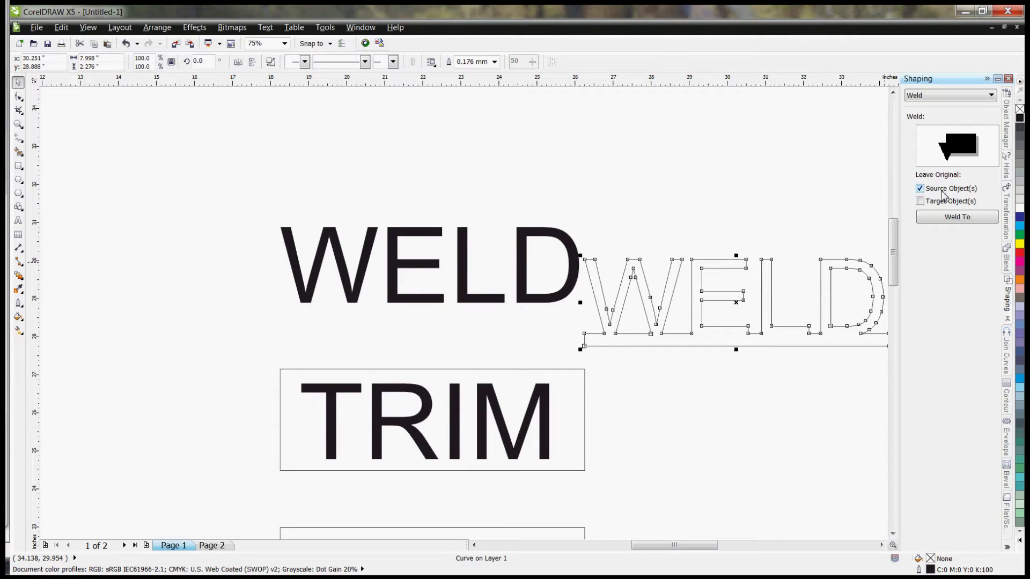
key("ctrl+z")
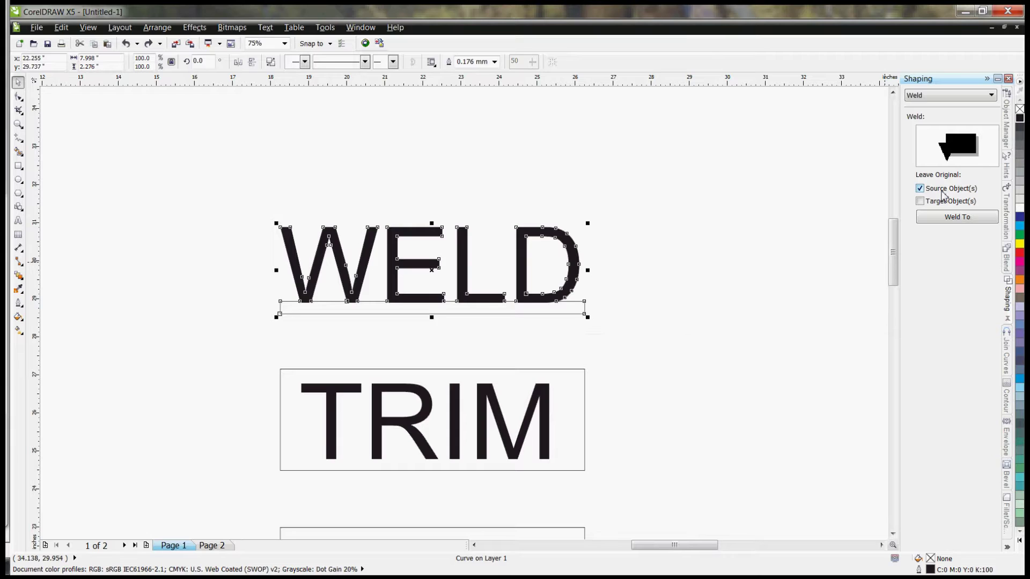
Undo, then weld WELD to its box again keeping both source and target originals.
key("ctrl+z")
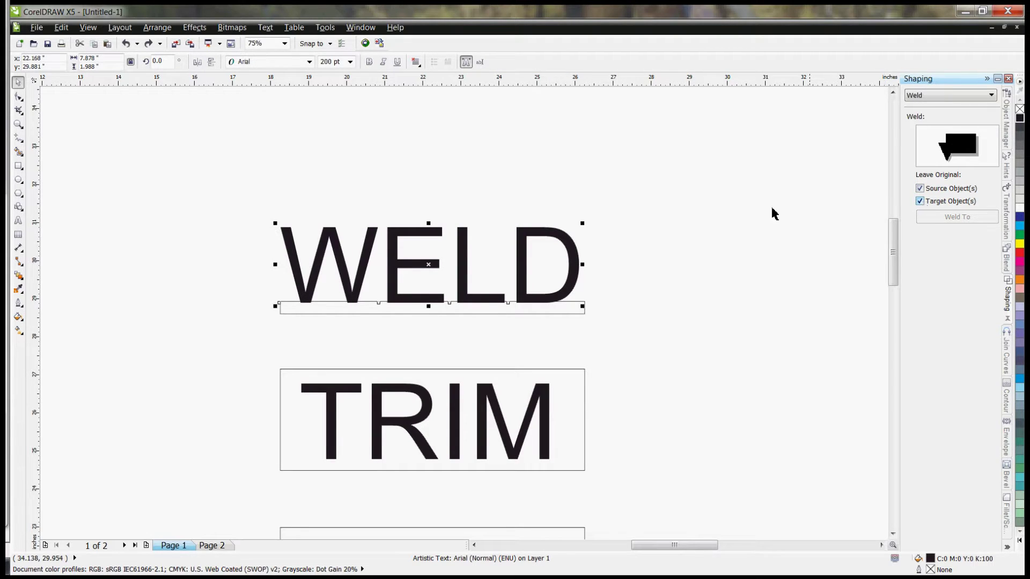
left_click(650, 241)
left_click(567, 240)
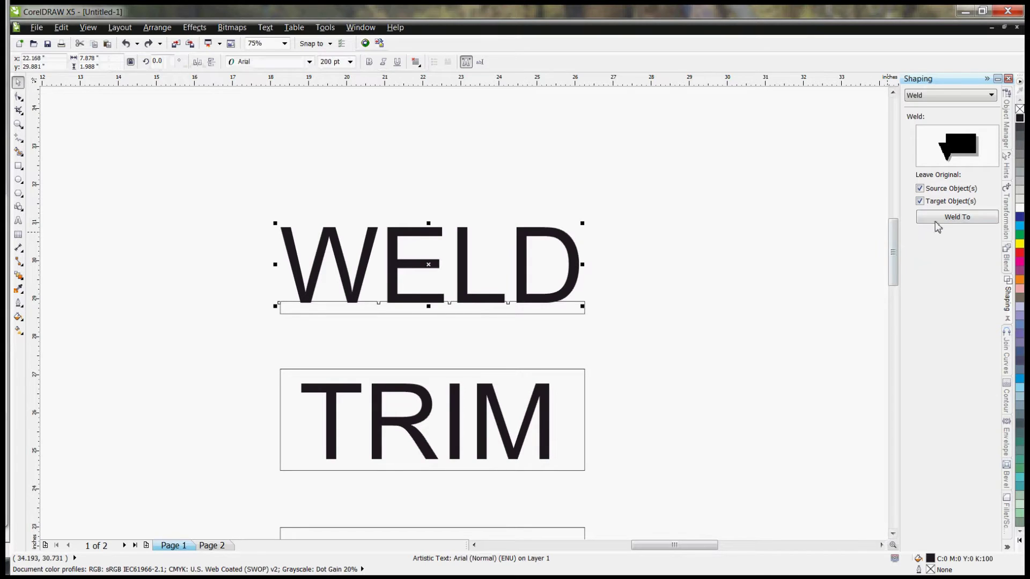
left_click(939, 219)
left_click(567, 313)
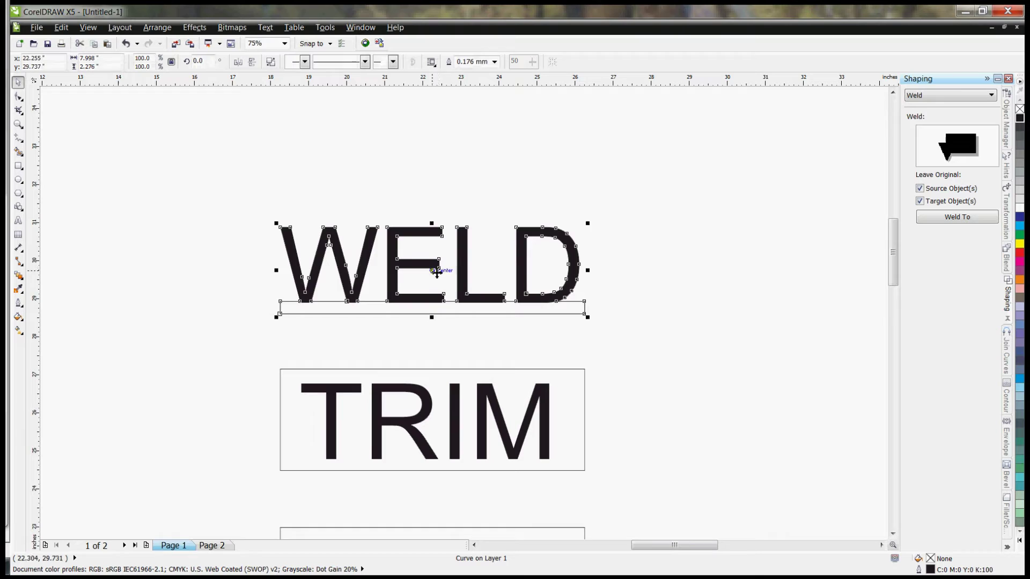
Pull apart the welded outline, filled WELD text and box, then undo back to the separate originals.
left_click_drag(435, 272, 437, 168)
left_click(719, 247)
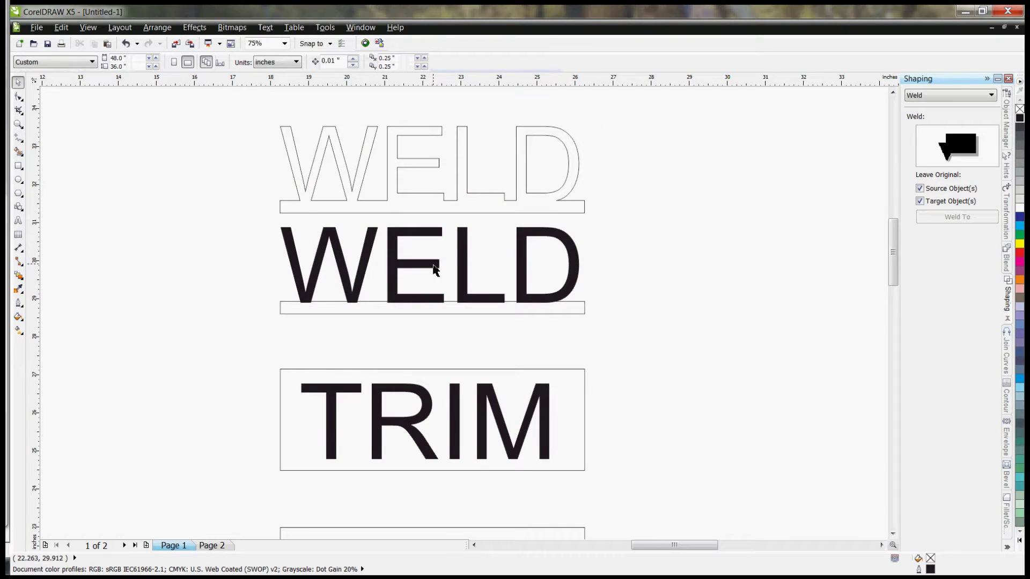
left_click_drag(453, 269, 710, 274)
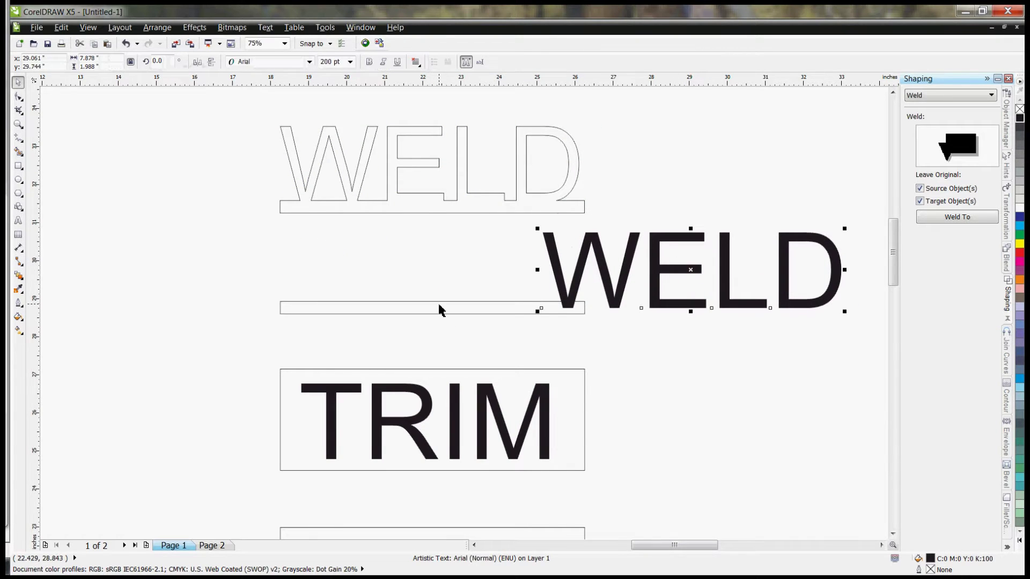
left_click_drag(439, 307, 499, 342)
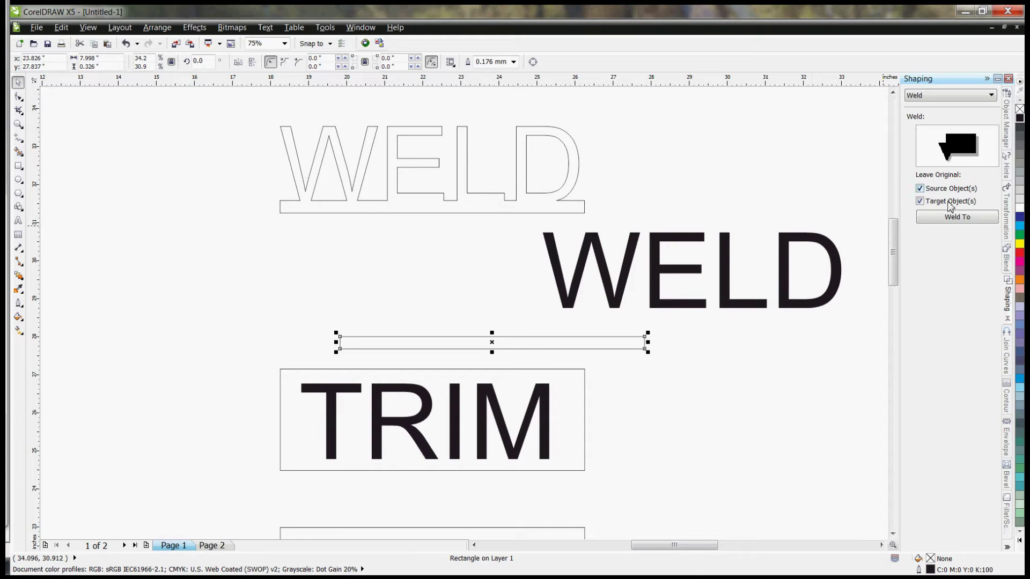
key("ctrl+z")
key("ctrl+z")
key("ctrl+z")
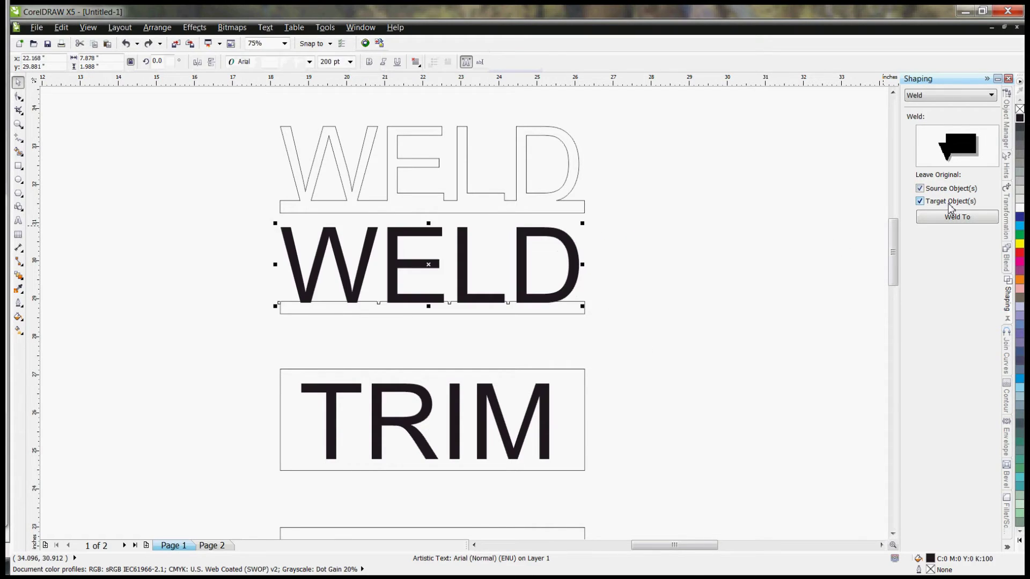
key("ctrl+z")
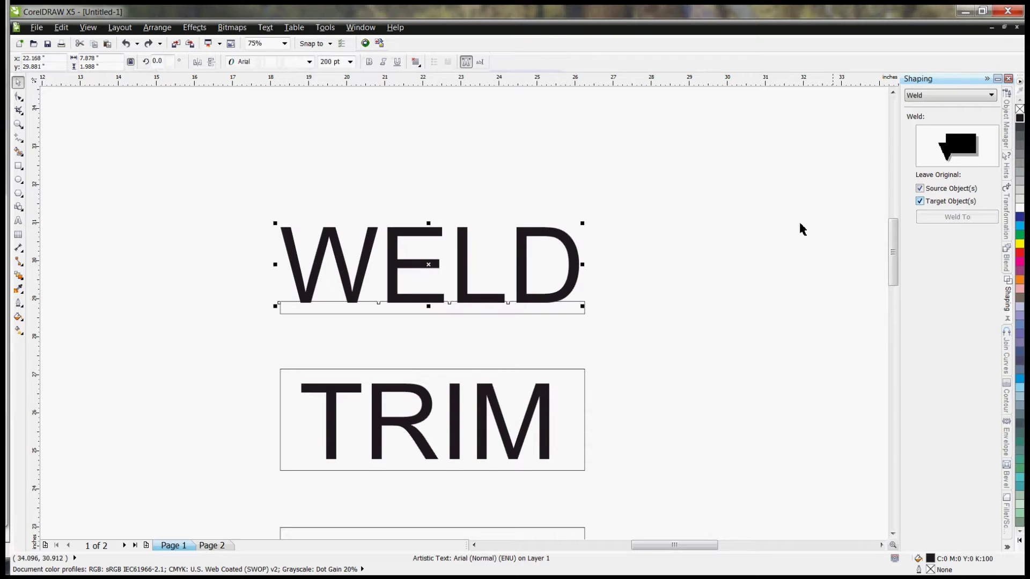
Untick Source and Target Object(s) and weld WELD to its rectangle, keeping no originals.
left_click(686, 266)
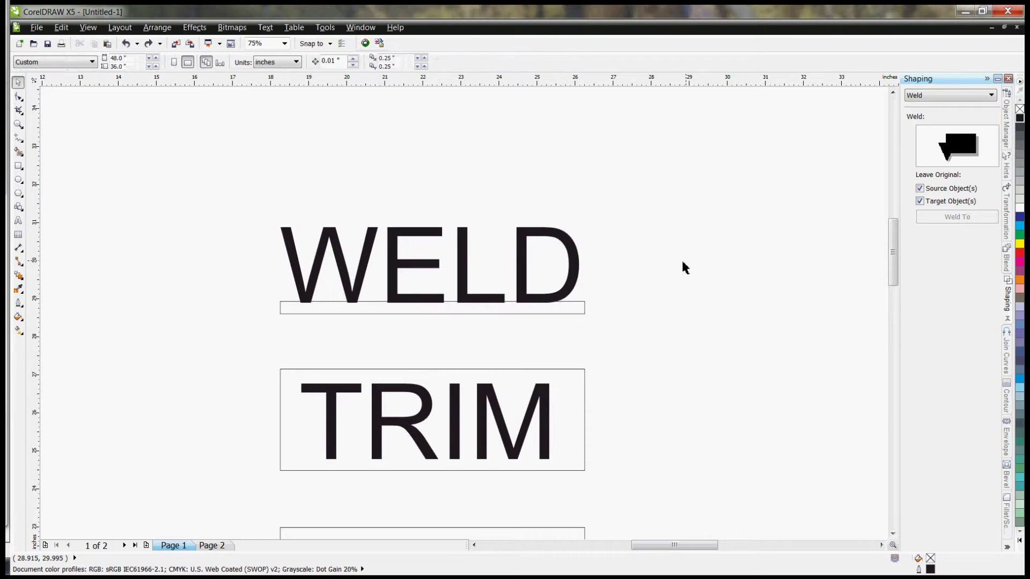
left_click(929, 203)
left_click(926, 188)
left_click(572, 282)
left_click(558, 310)
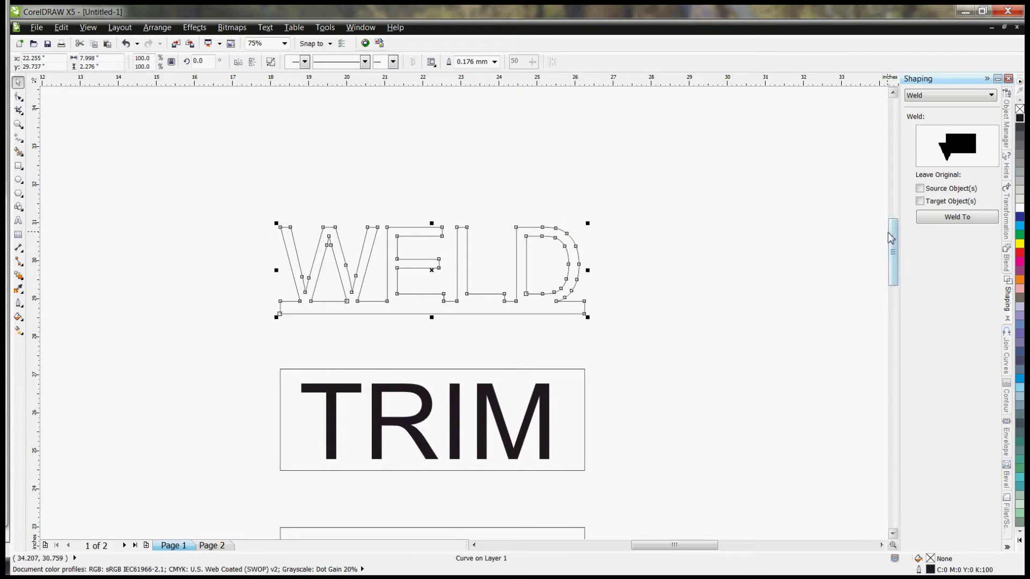
left_click_drag(885, 247, 848, 269)
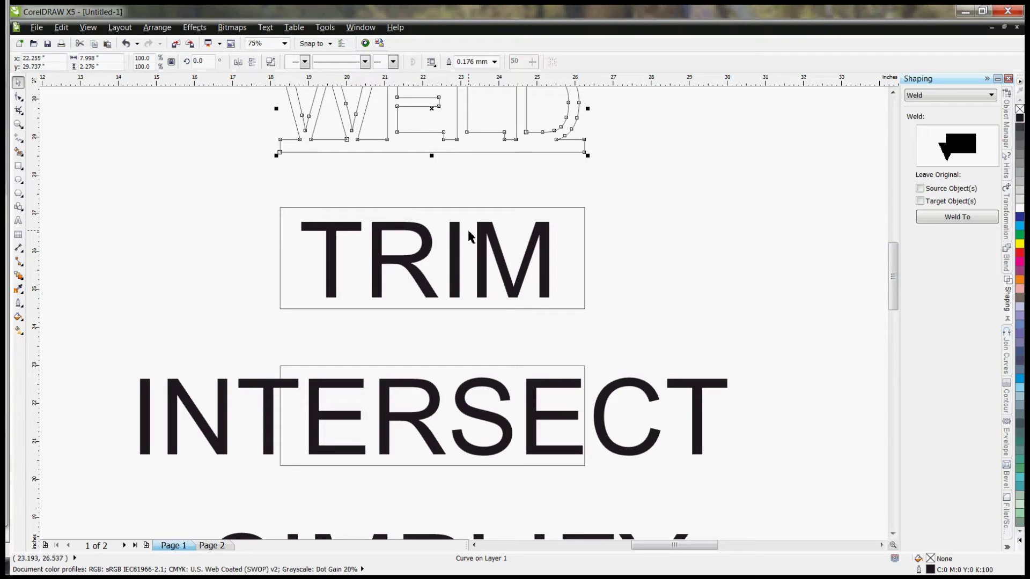
Switch Shaping to Trim and try trimming the TRIM letters with the rectangle, which changes nothing.
left_click(922, 96)
left_click(928, 114)
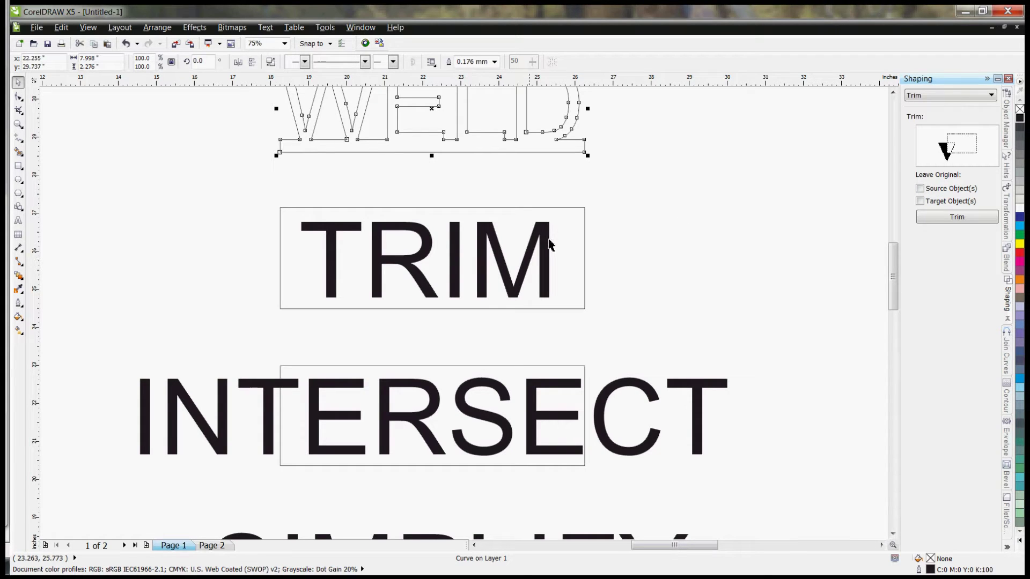
left_click(621, 240)
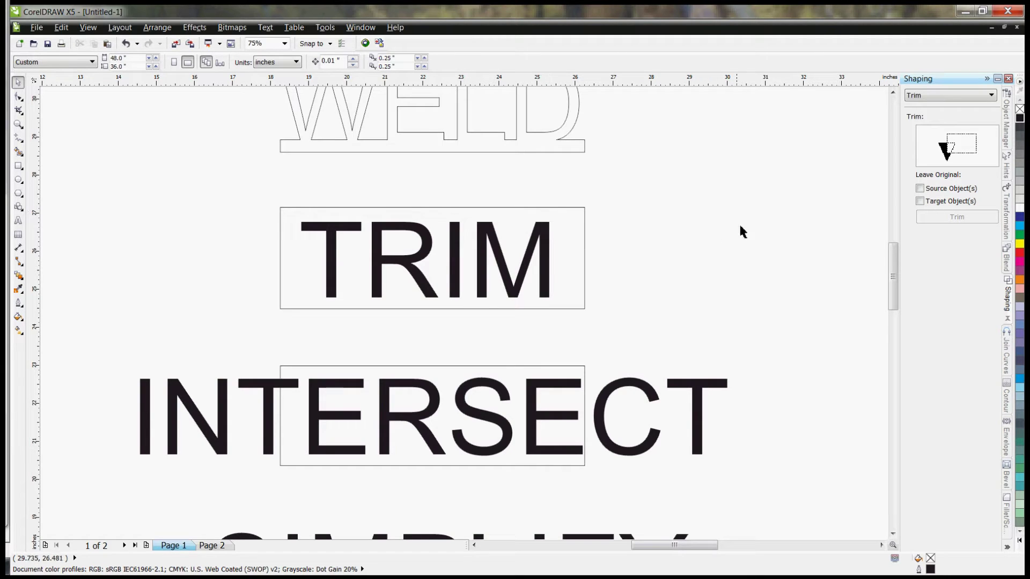
left_click(584, 219)
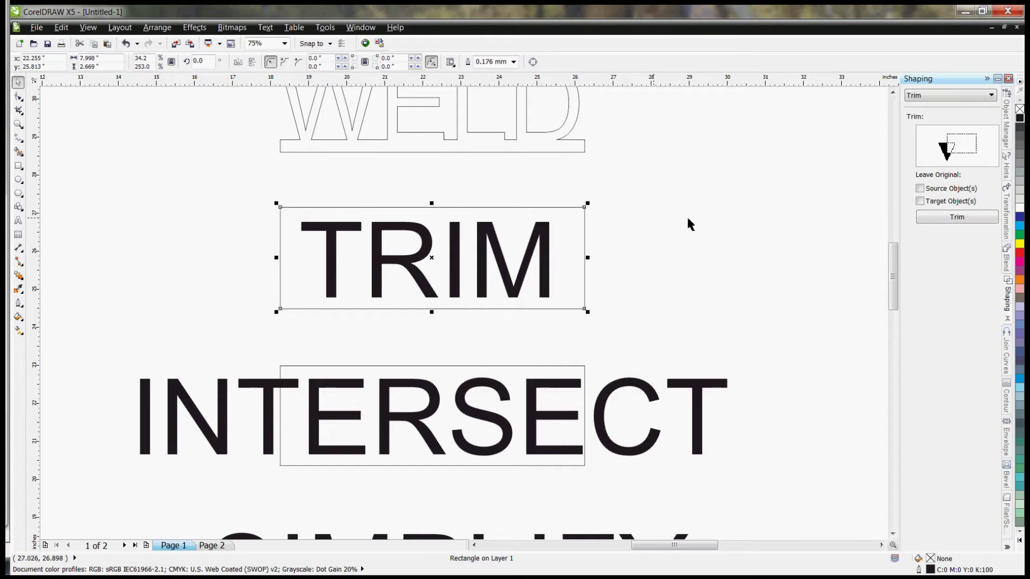
left_click(975, 221)
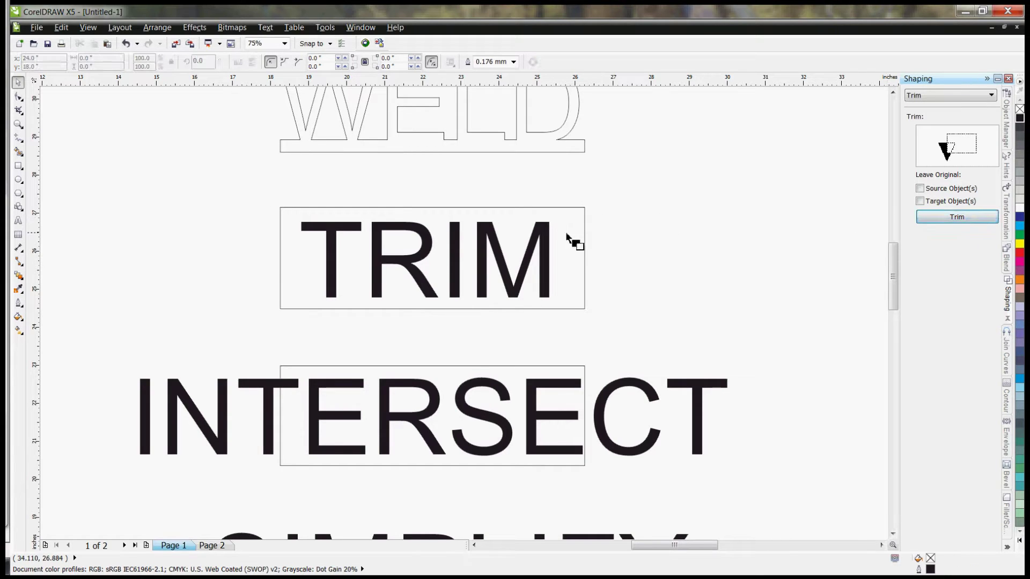
left_click(548, 236)
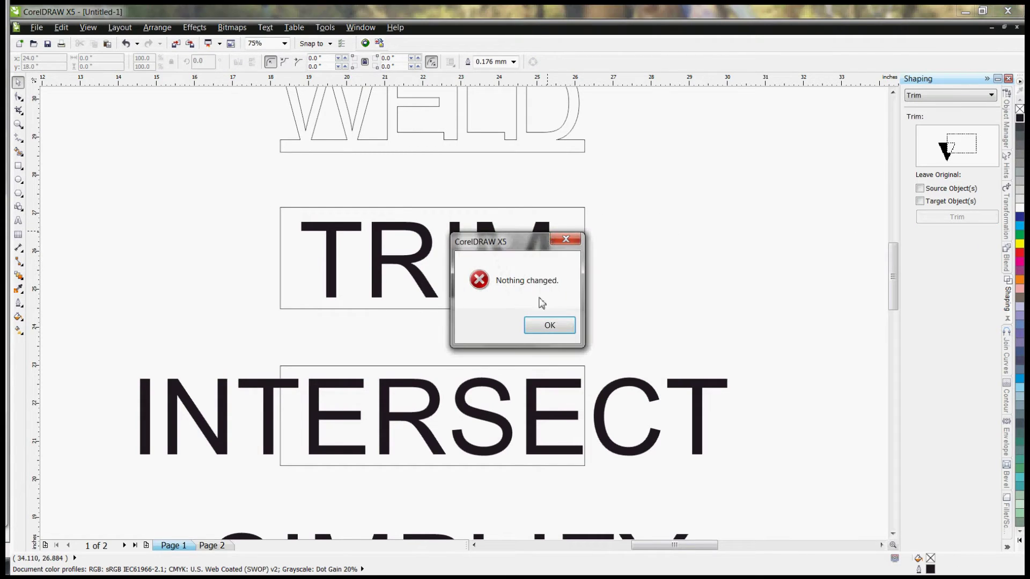
left_click(542, 324)
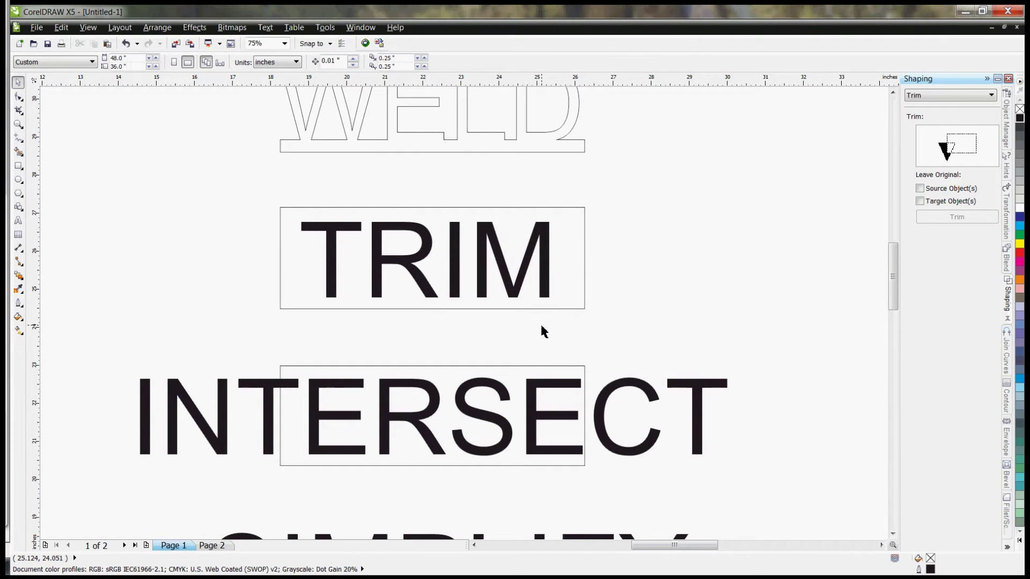
Trim the rectangle with the TRIM text, cutting the letters out of it.
left_click(561, 304)
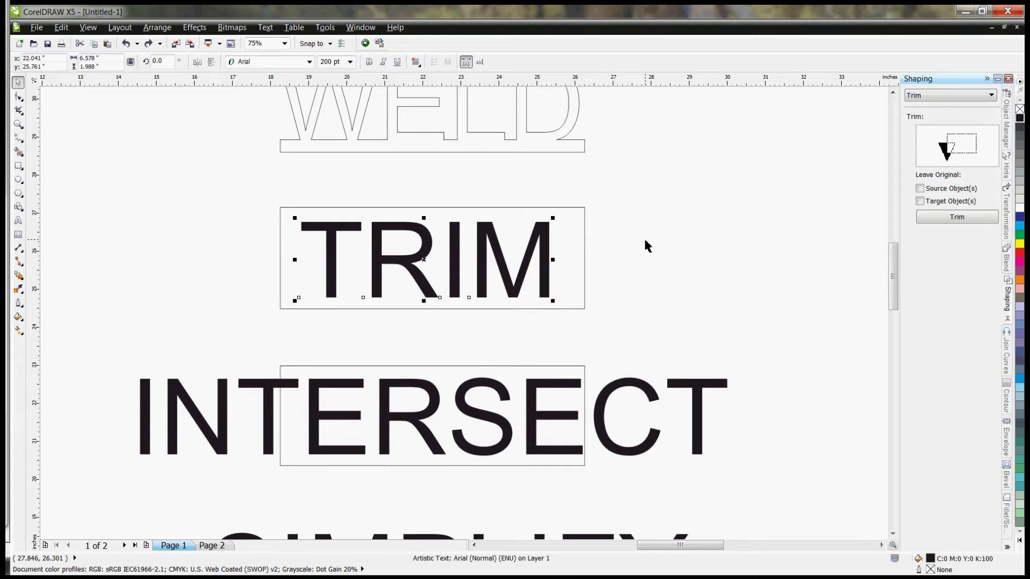
left_click(647, 246)
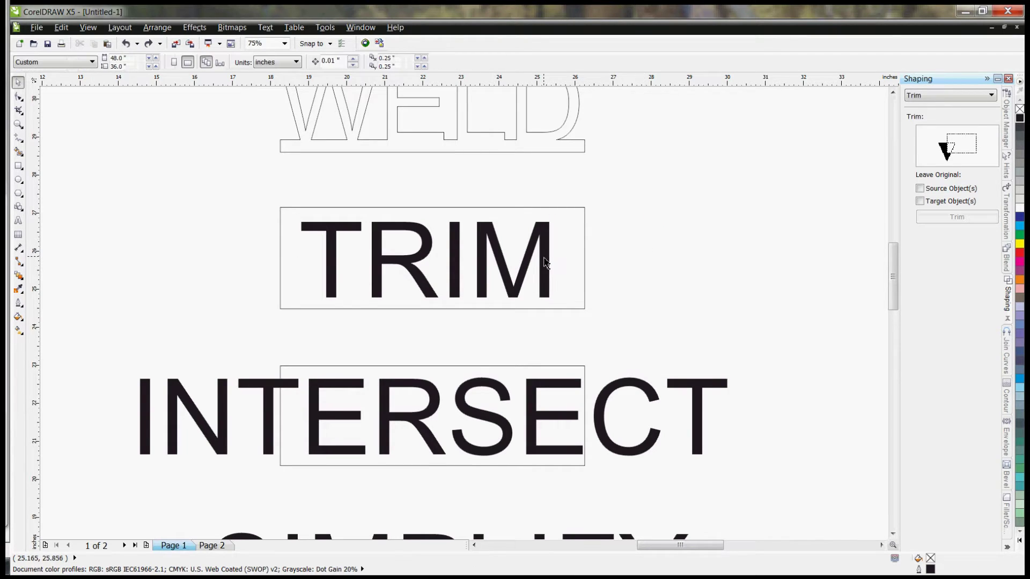
left_click(543, 262)
left_click(951, 218)
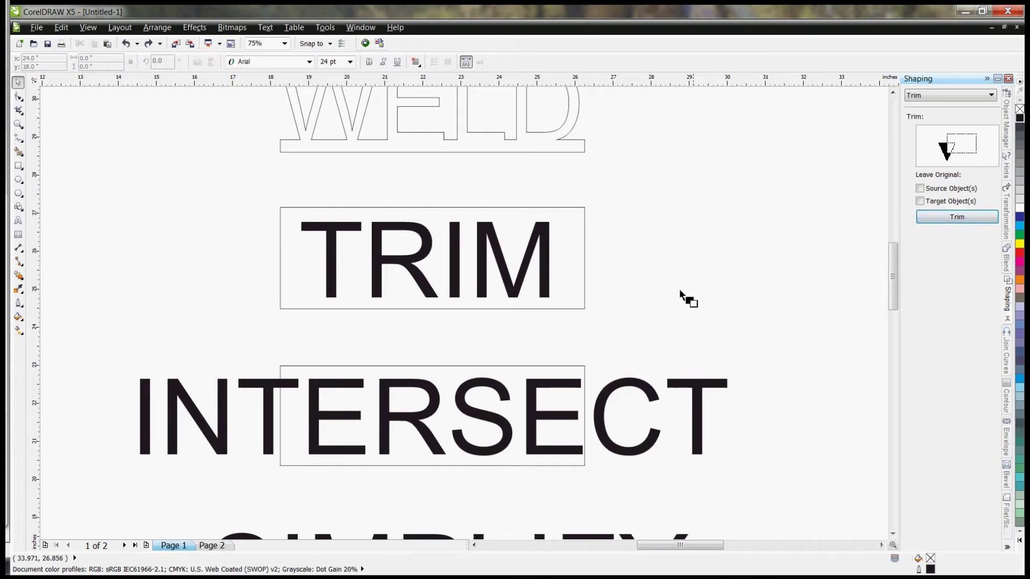
left_click(580, 310)
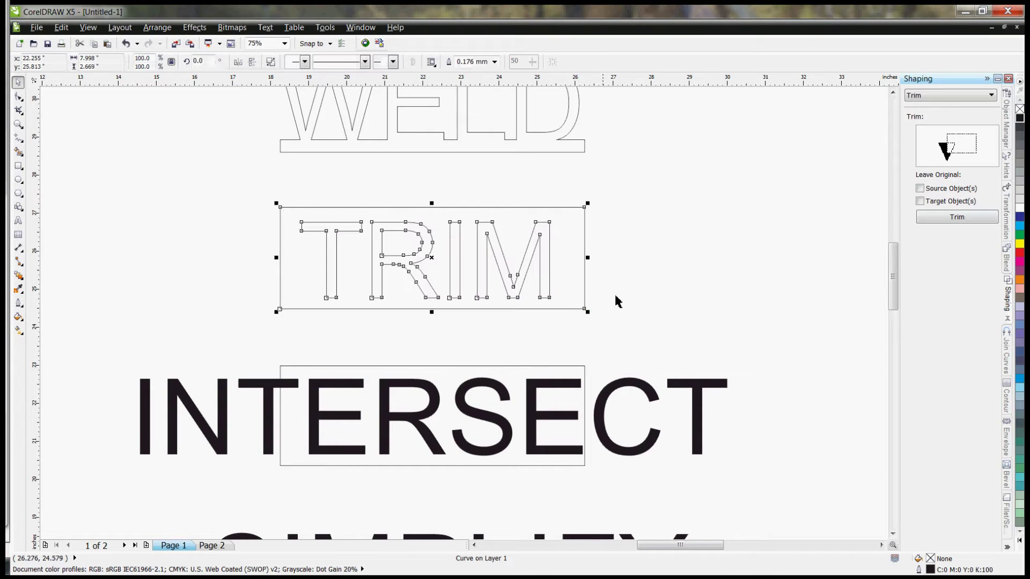
left_click(661, 278)
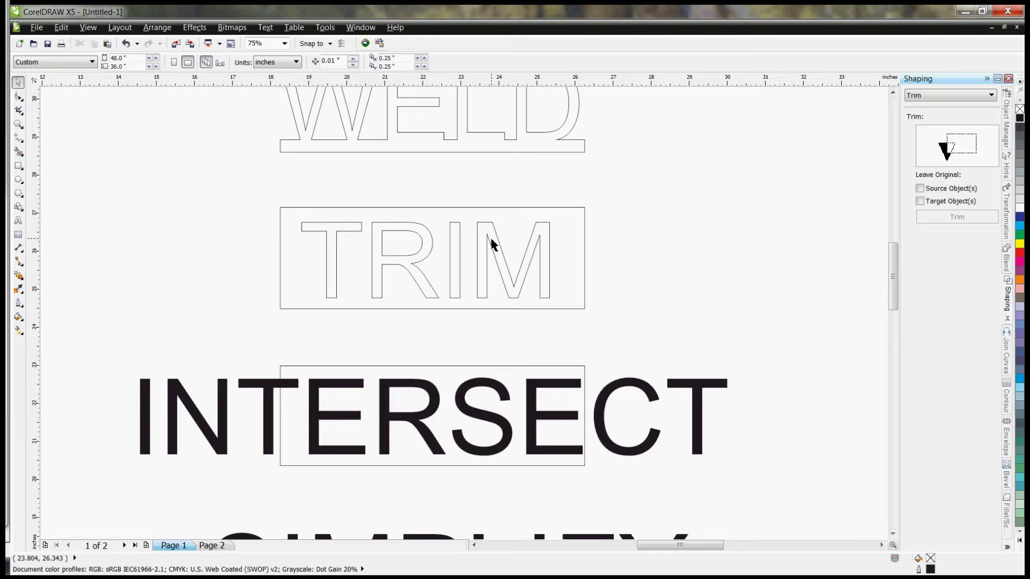
Drag the trimmed TRIM curve aside to inspect it, then undo the move.
left_click(298, 207)
left_click_drag(299, 207, 623, 209)
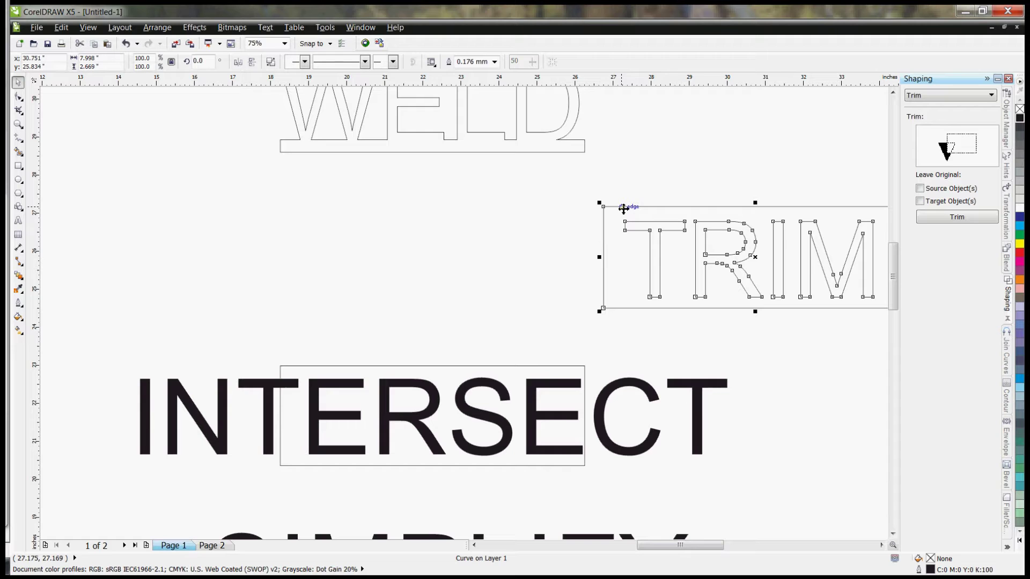
key("ctrl+z")
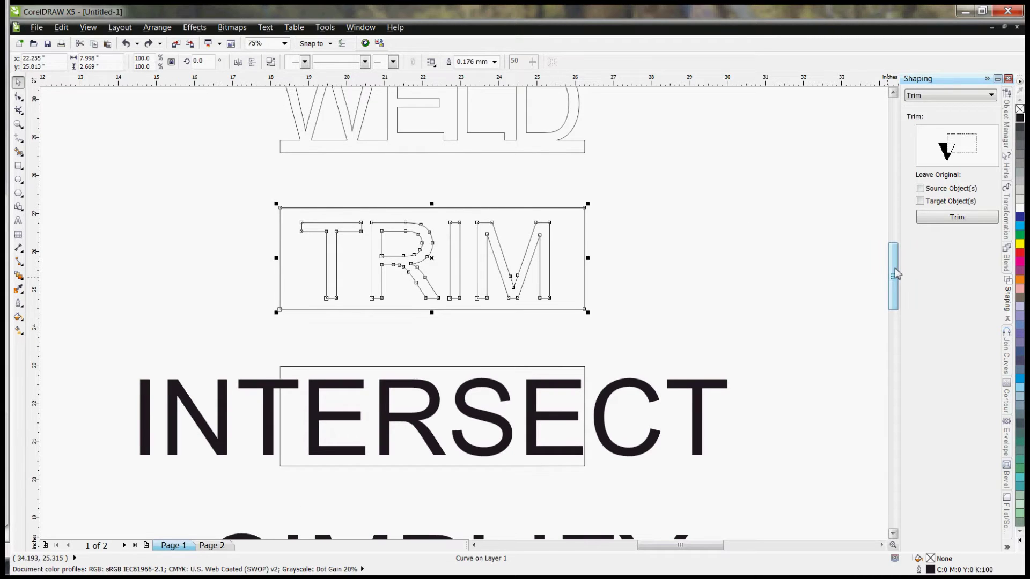
left_click_drag(894, 274, 894, 299)
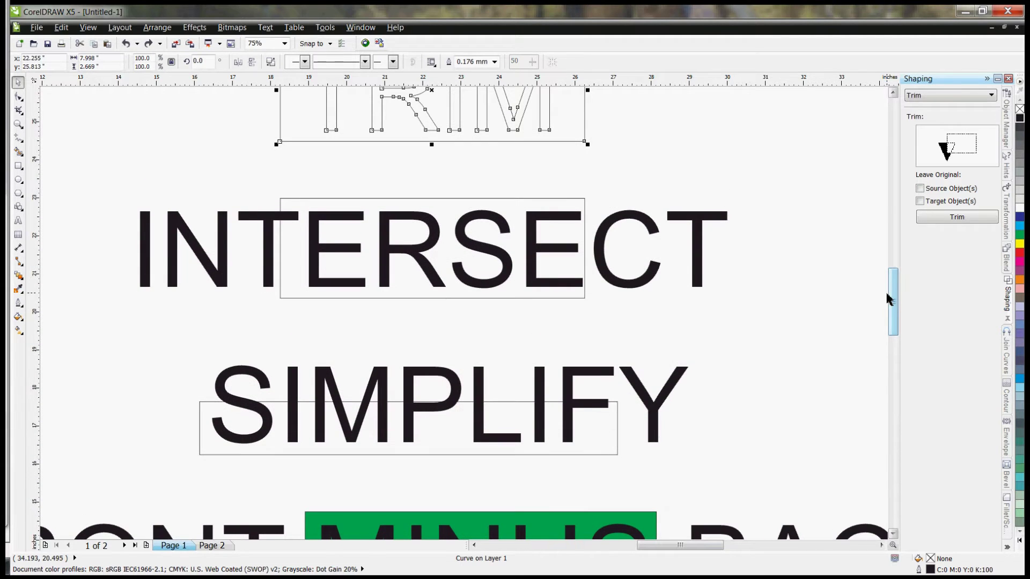
Switch to Intersect, shift the rectangle left over INTER, and intersect it with the INTERSECT text.
left_click(803, 262)
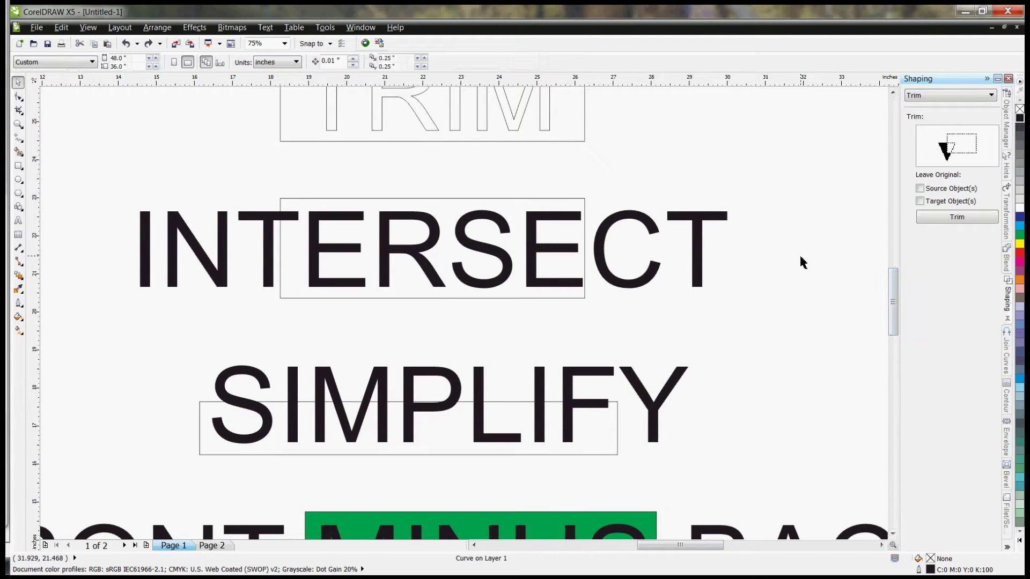
left_click(991, 95)
left_click(930, 121)
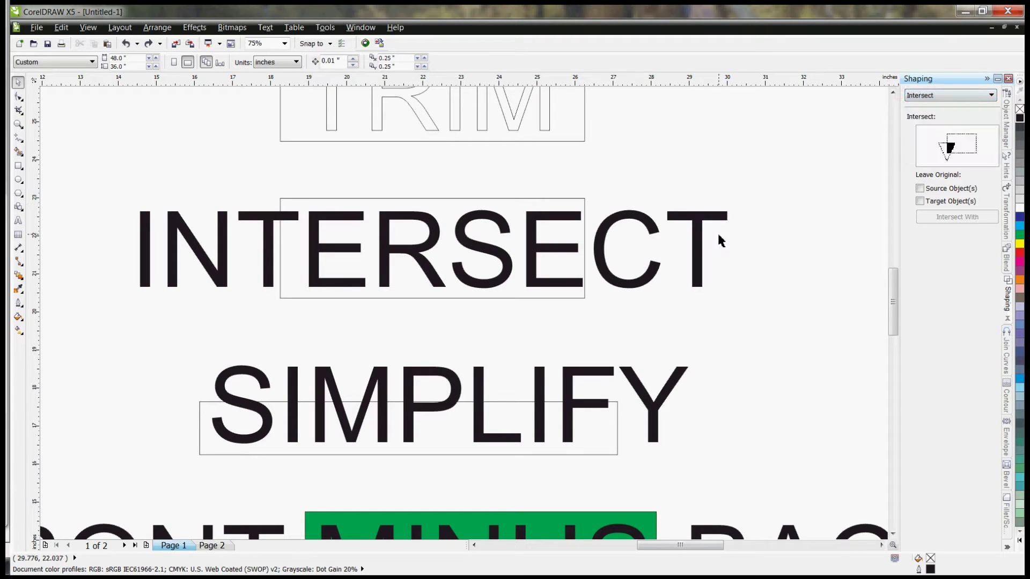
left_click(341, 200)
left_click_drag(351, 198, 224, 235)
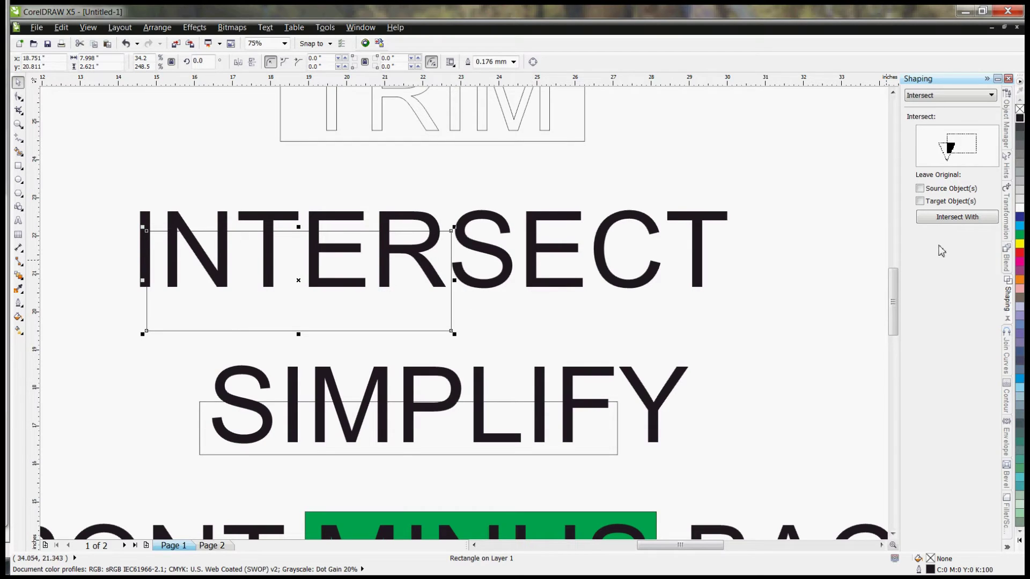
left_click(960, 220)
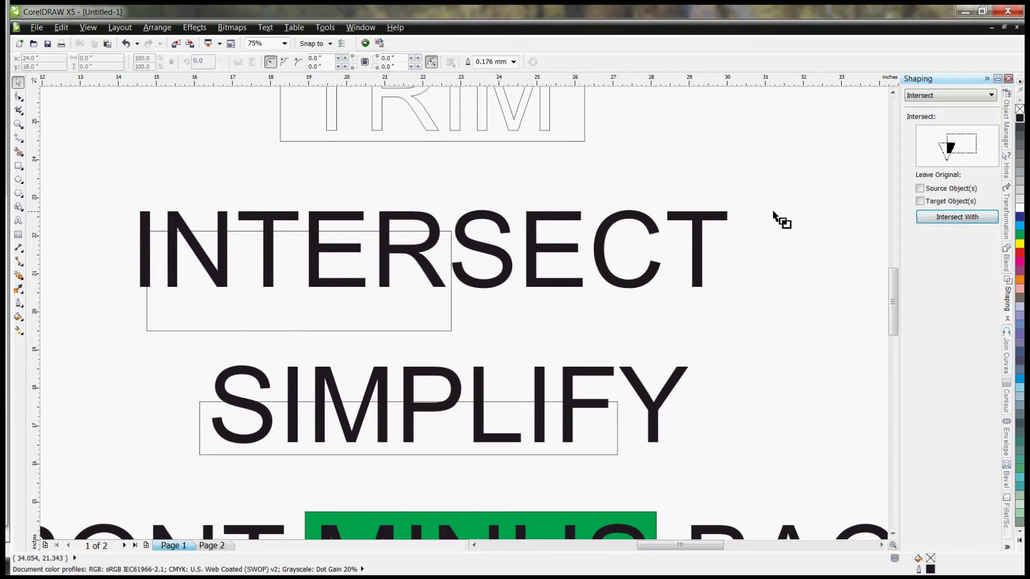
left_click(547, 217)
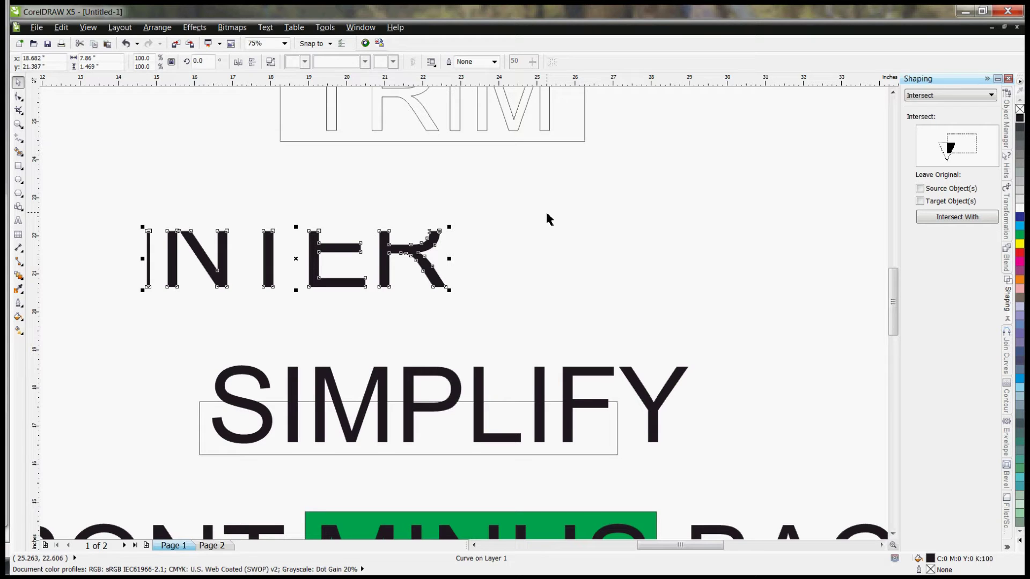
left_click(521, 264)
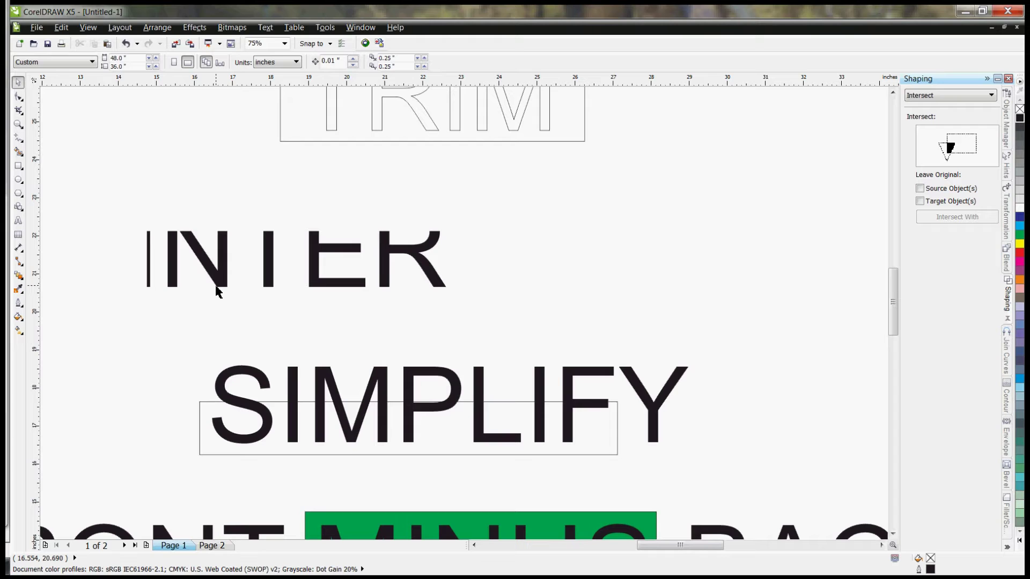
Undo the intersection and re-intersect the INTERSECT text with the rectangle.
key("ctrl+z")
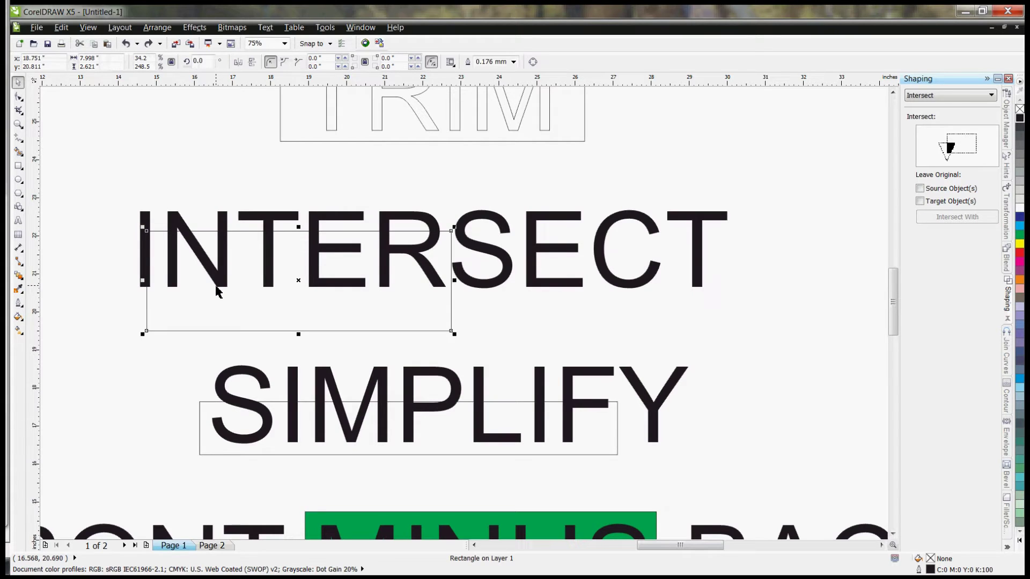
left_click(499, 284)
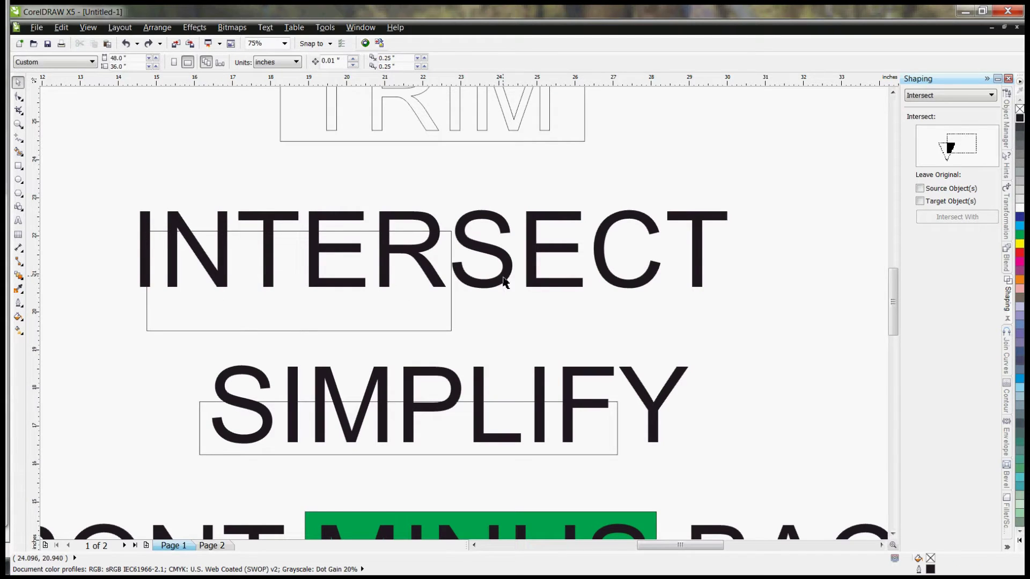
left_click(962, 220)
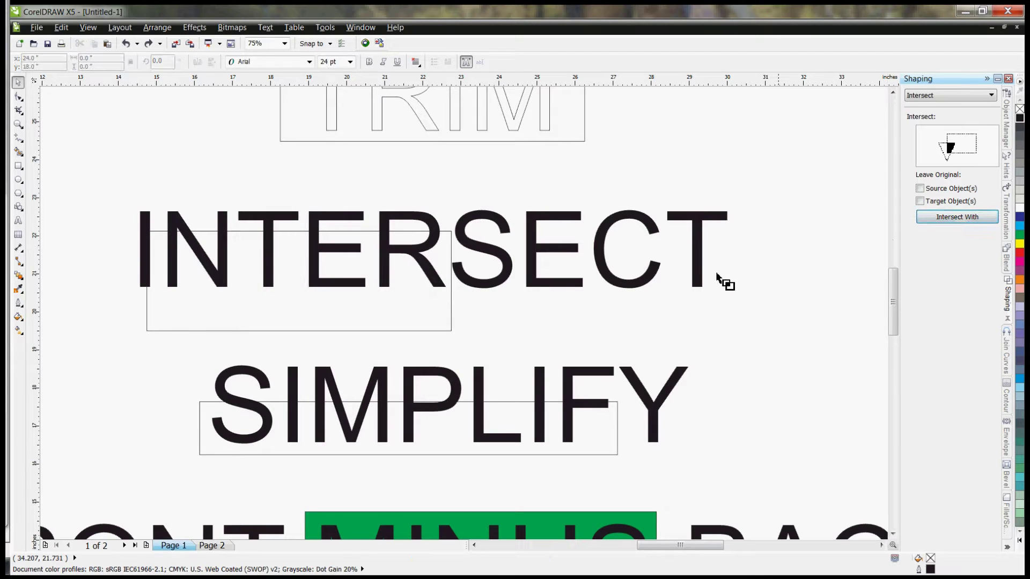
left_click(423, 330)
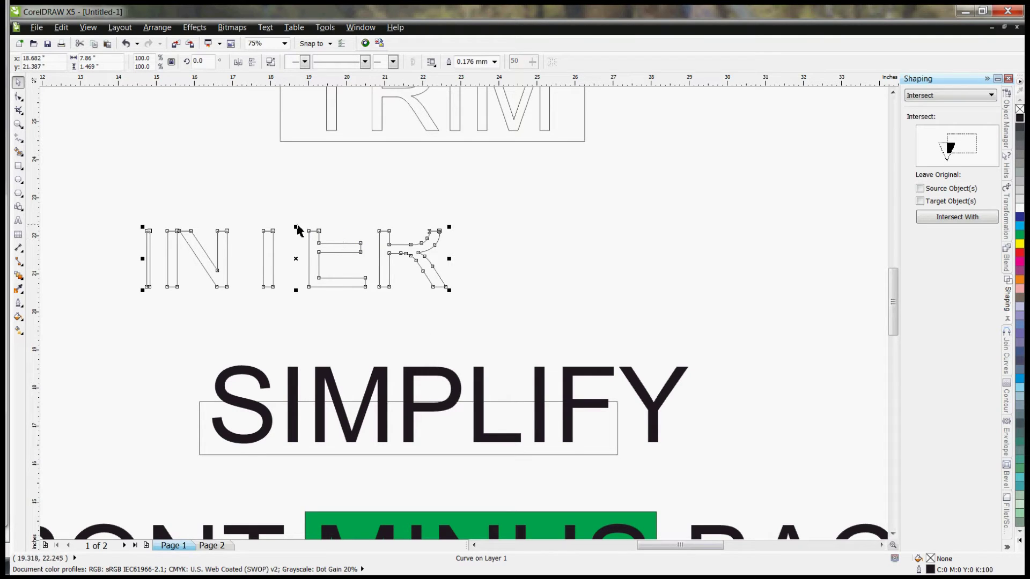
left_click(199, 210)
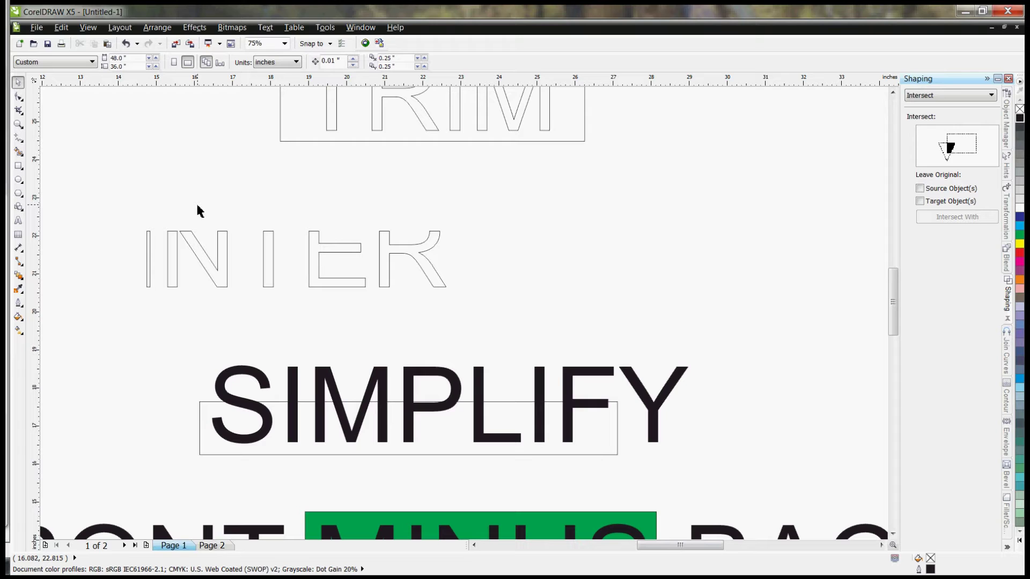
key("ctrl+z")
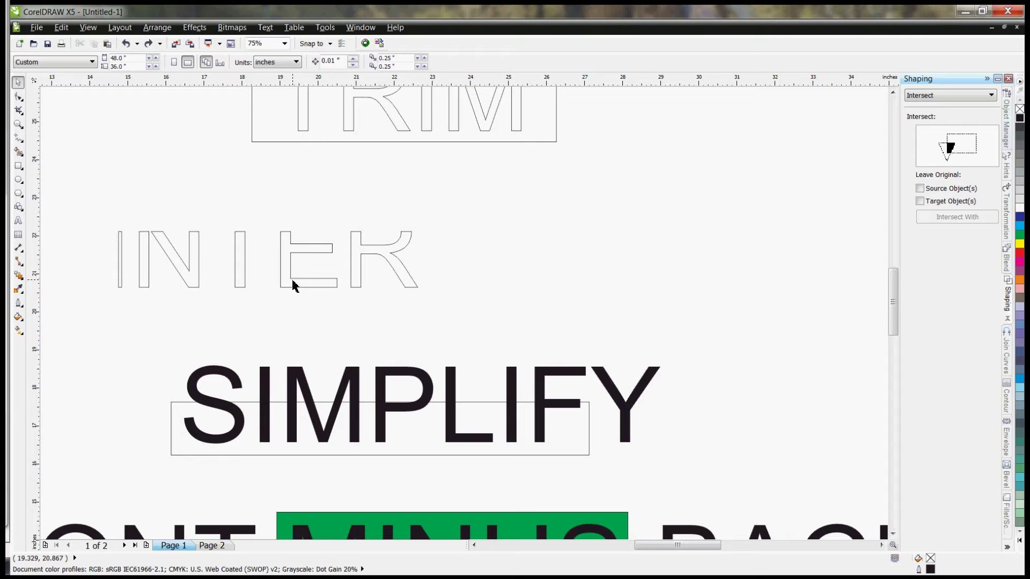
Fill all the INTER pieces solid black.
left_click_drag(108, 220, 453, 322)
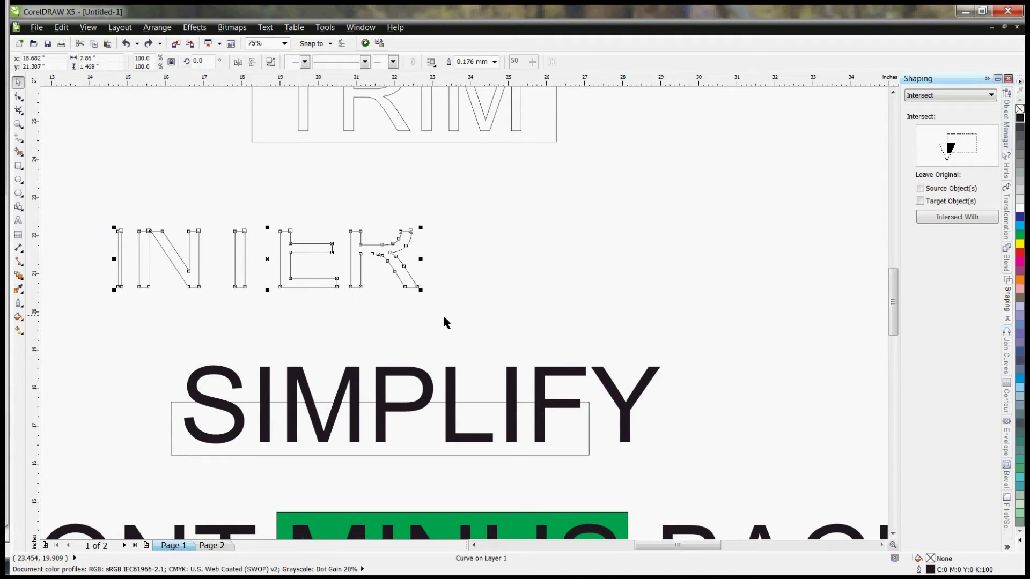
left_click(1019, 117)
left_click(437, 224)
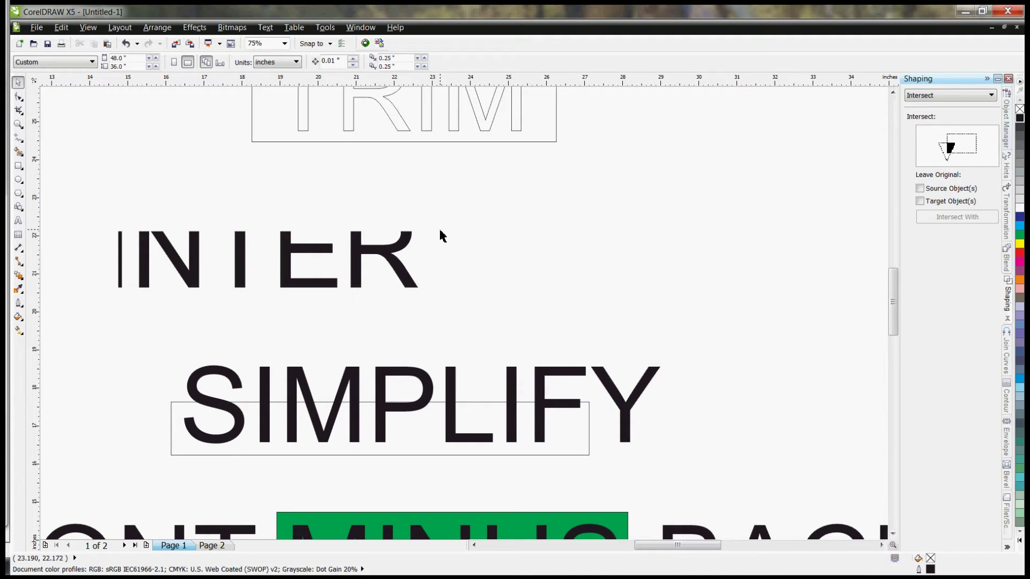
left_click_drag(893, 292, 895, 315)
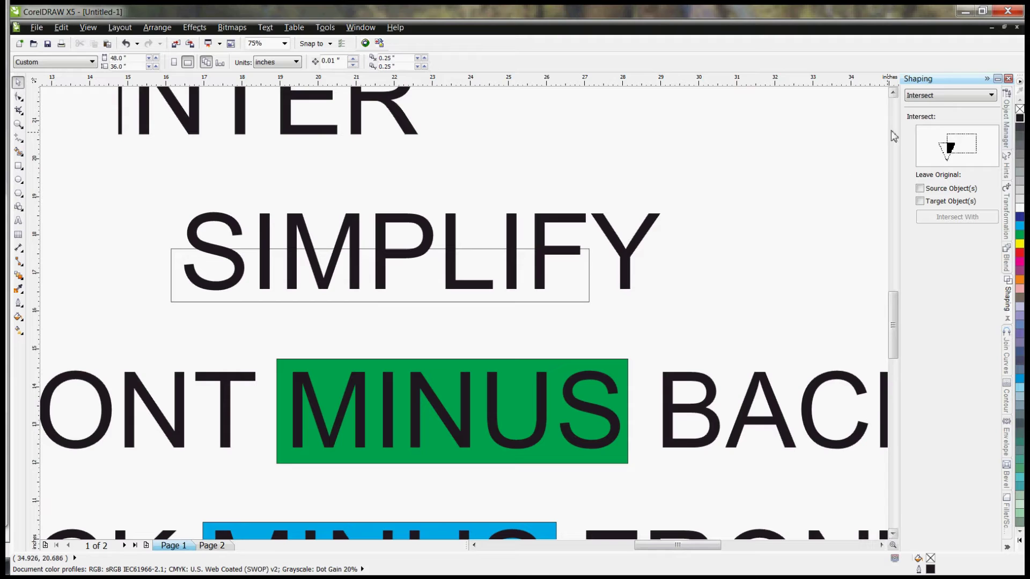
Switch Shaping to Simplify and apply it to the SIMPLIFY text and its rectangle.
left_click(948, 97)
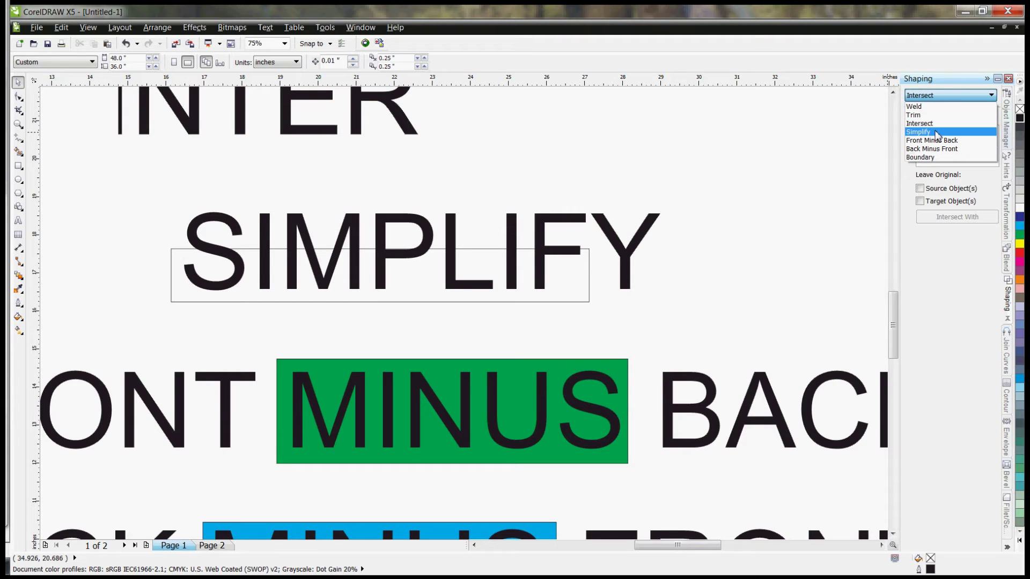
left_click(937, 132)
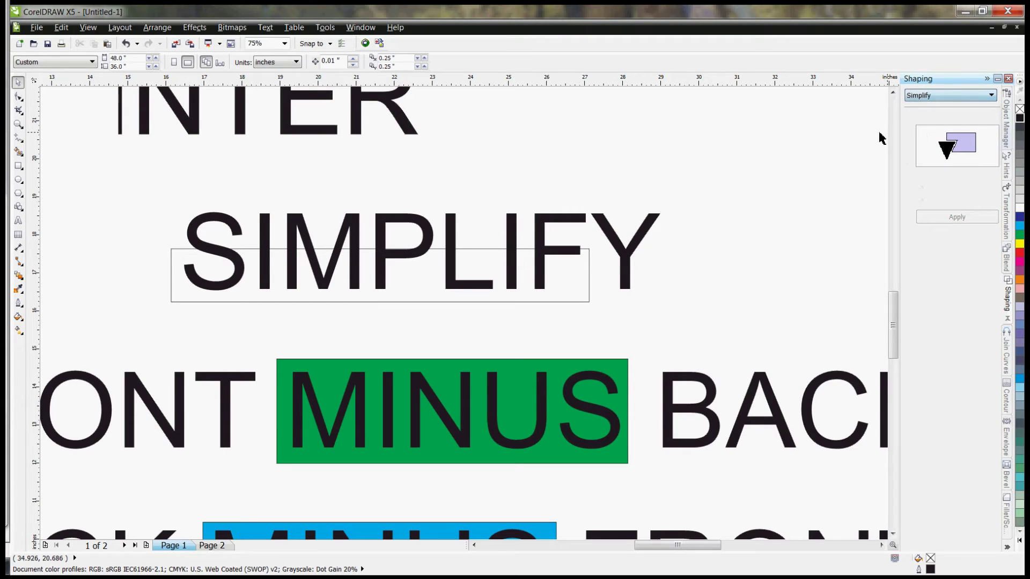
left_click(283, 302)
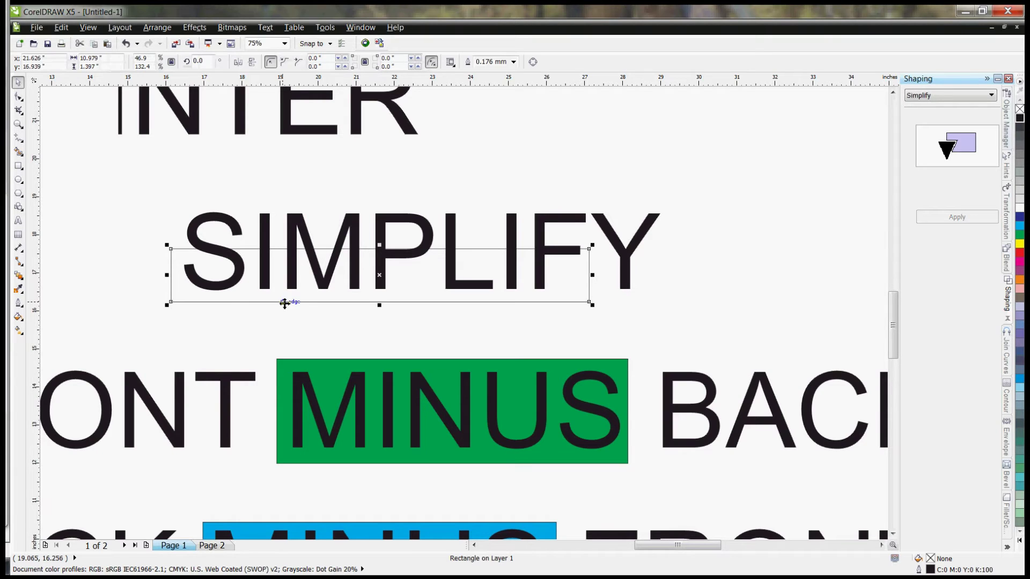
left_click(987, 97)
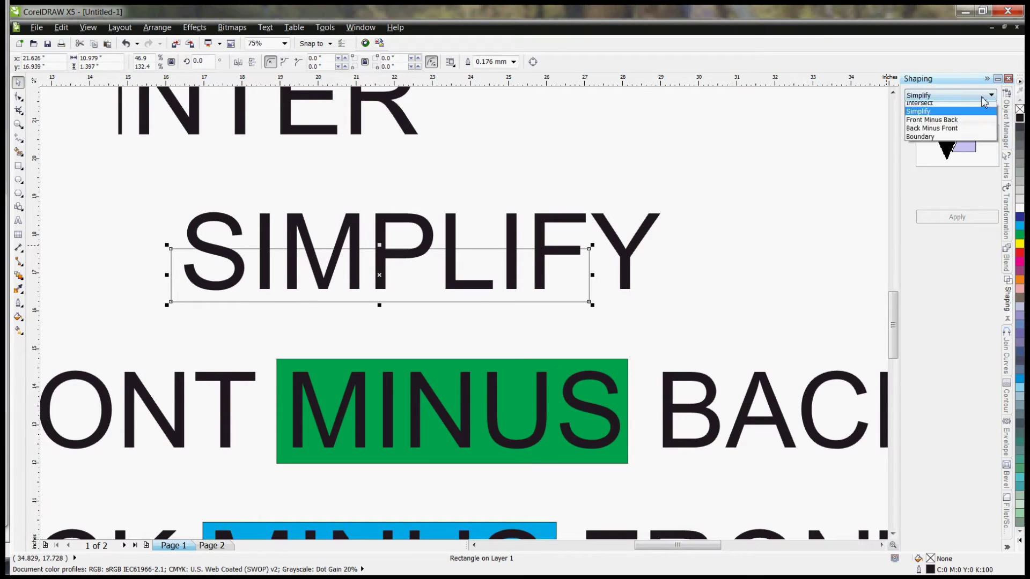
left_click(985, 100)
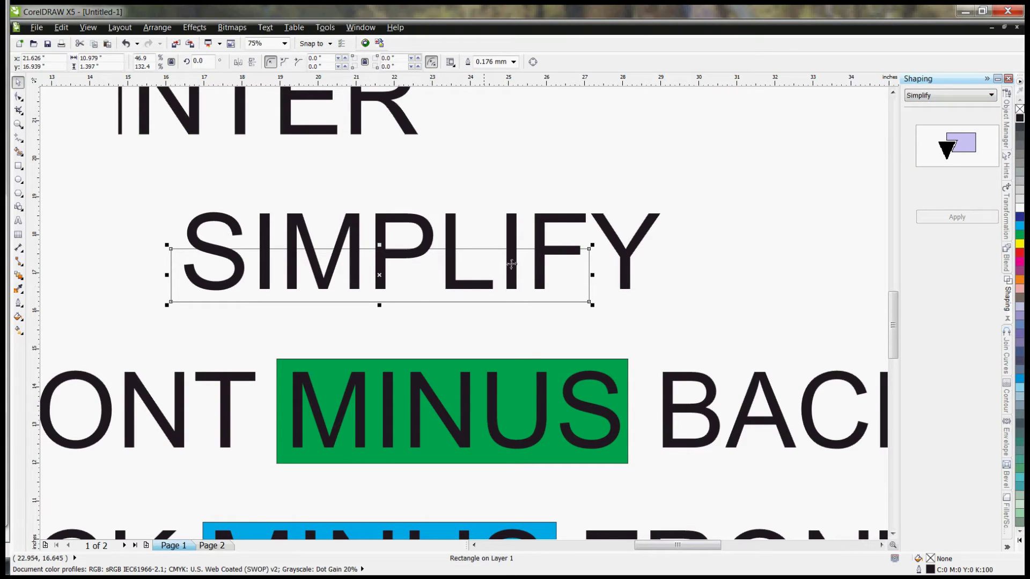
left_click(700, 224)
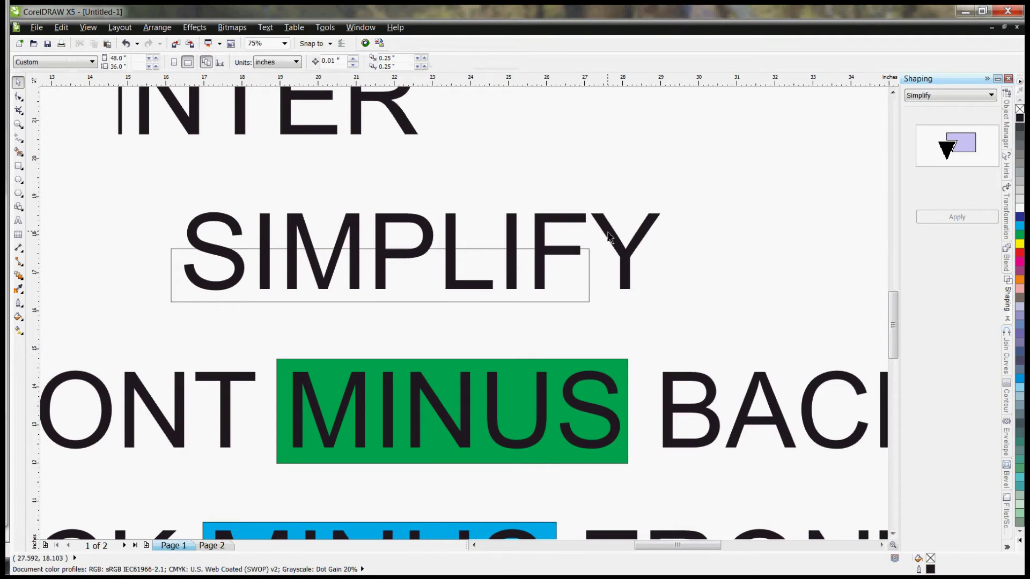
left_click(610, 236)
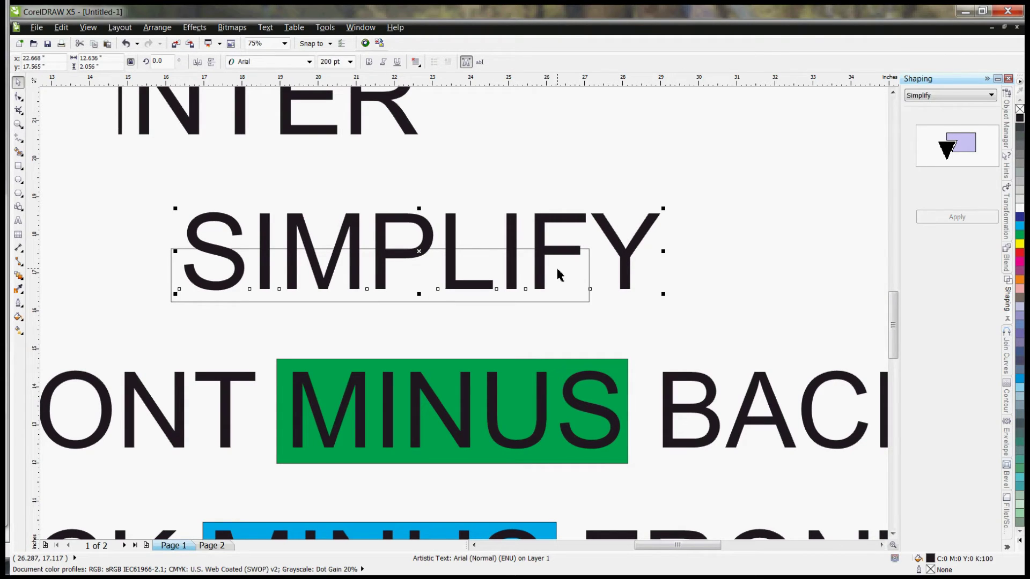
left_click(544, 303, "shift")
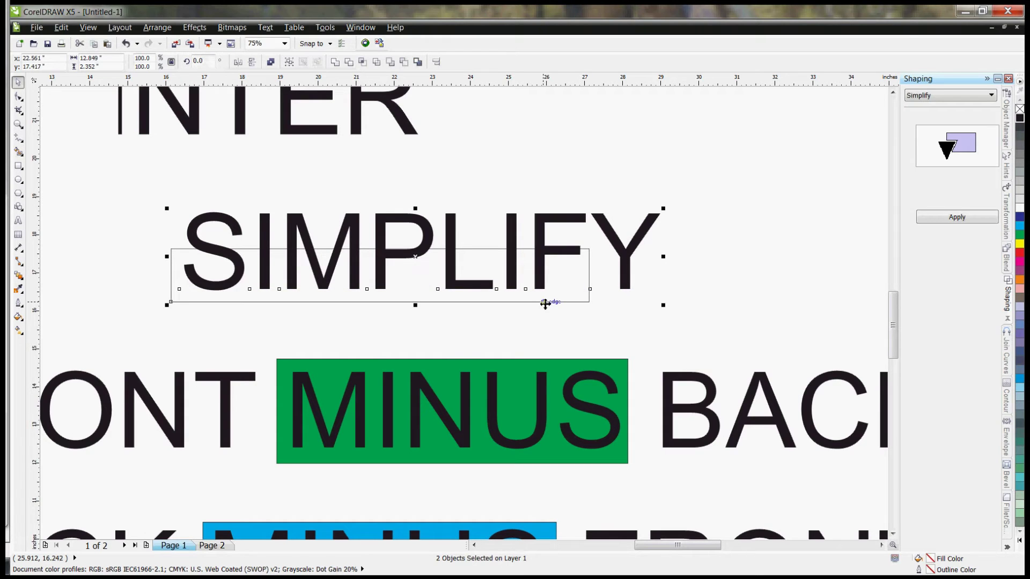
left_click(964, 218)
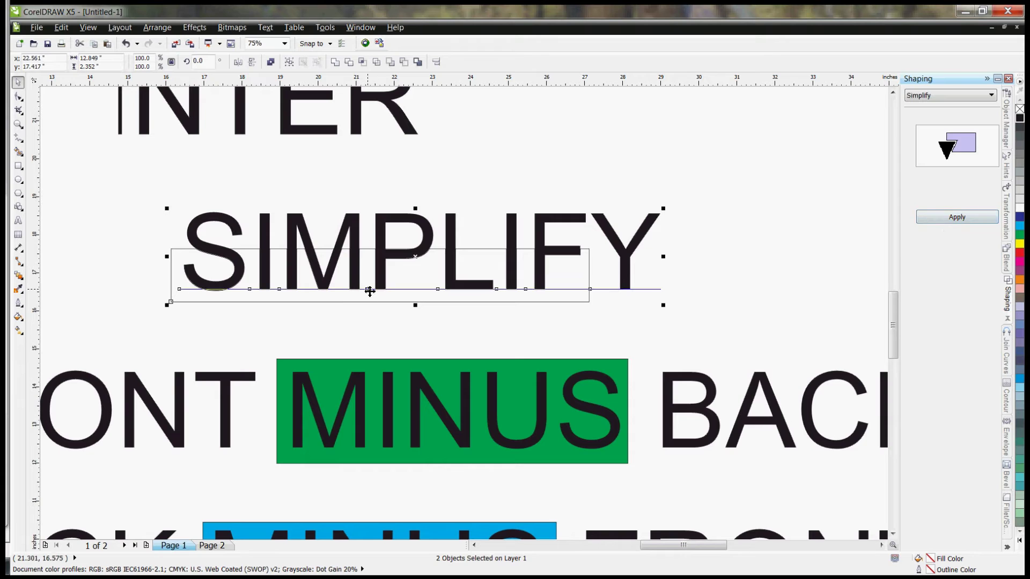
Move the SIMPLIFY text just above the cut-out rectangle, then zoom out to all the words.
left_click_drag(371, 292, 598, 223)
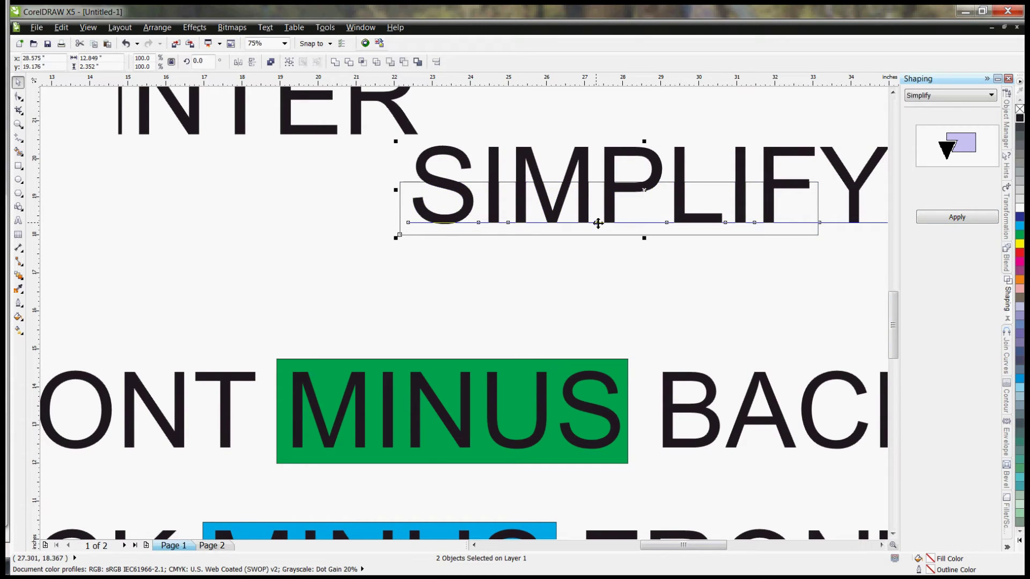
key("ctrl+z")
left_click(666, 253)
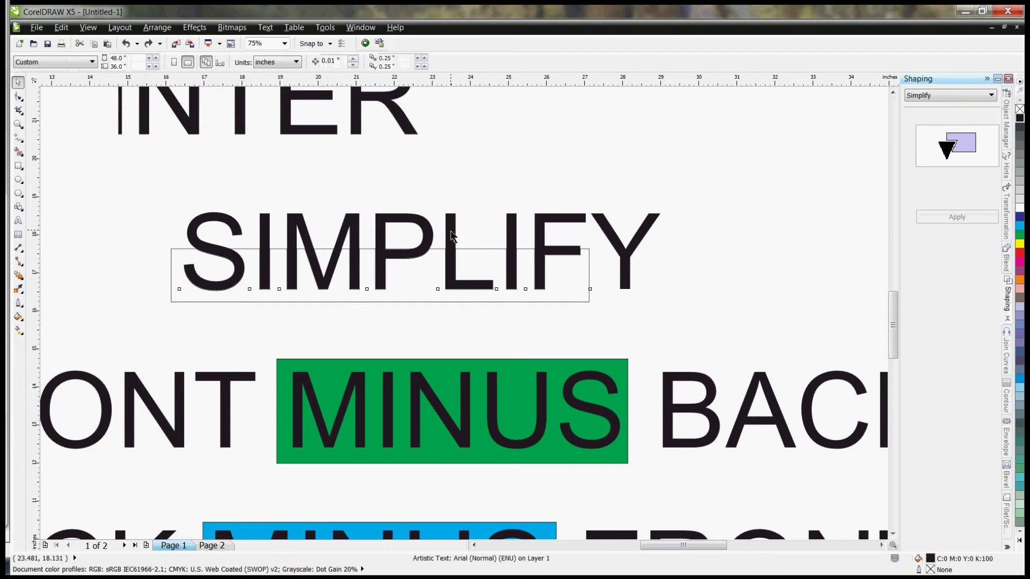
left_click(452, 236)
key("ctrl+shift+z")
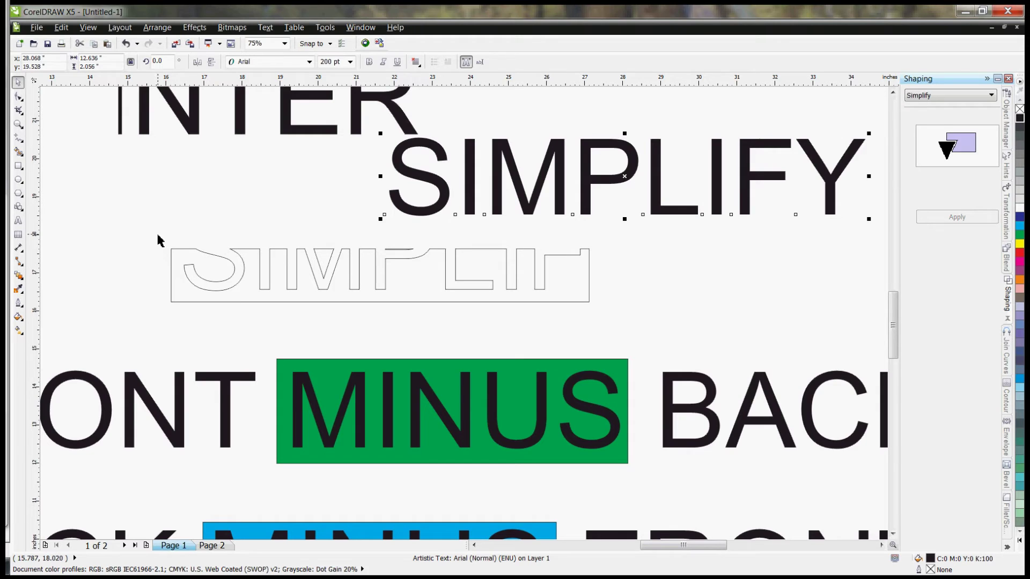
left_click(627, 178)
left_click_drag(627, 179, 423, 209)
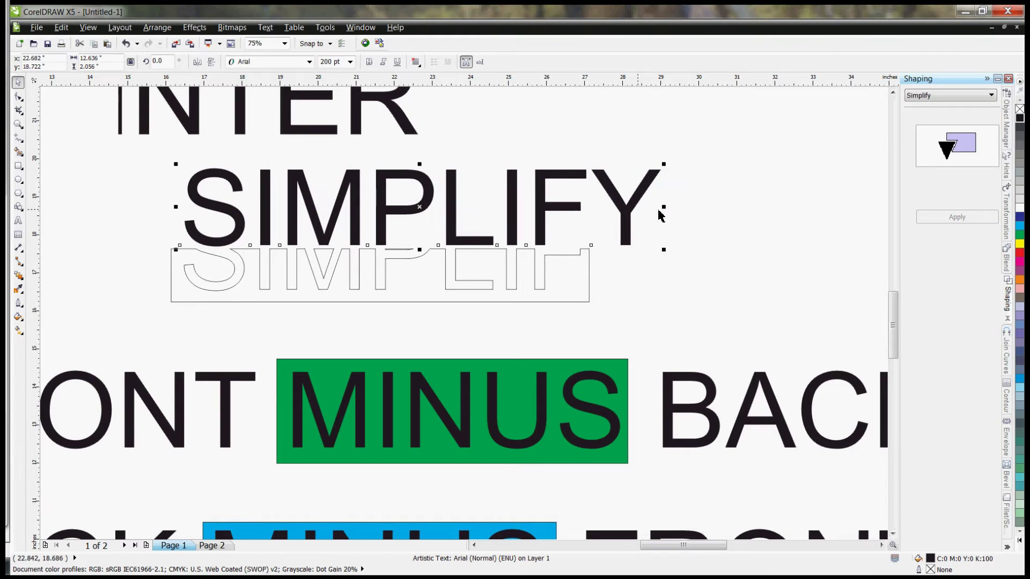
left_click(775, 214)
left_click_drag(892, 321, 892, 335)
key("F3")
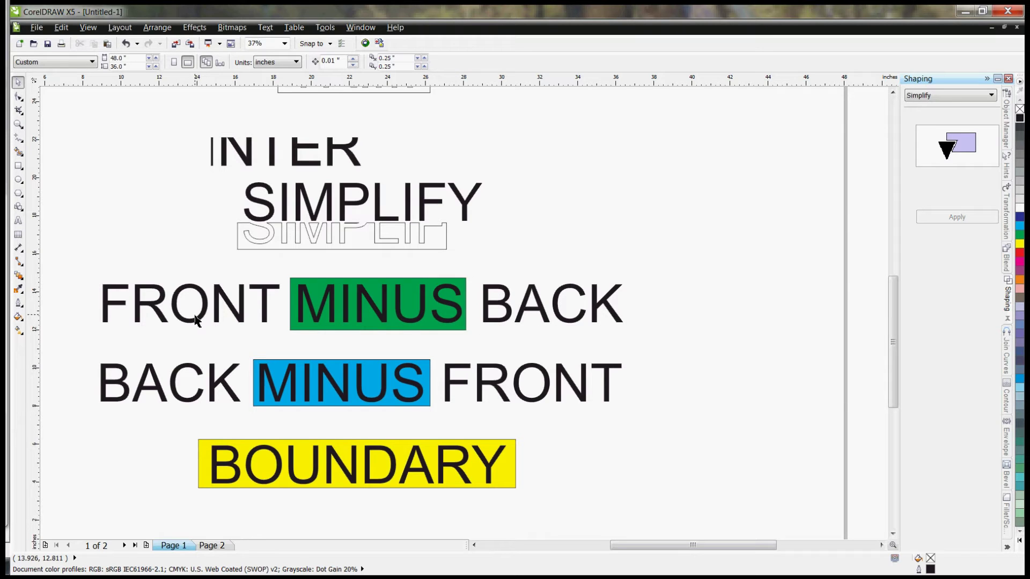
Bring the green rectangle behind MINUS to the front of the page.
left_click(405, 280)
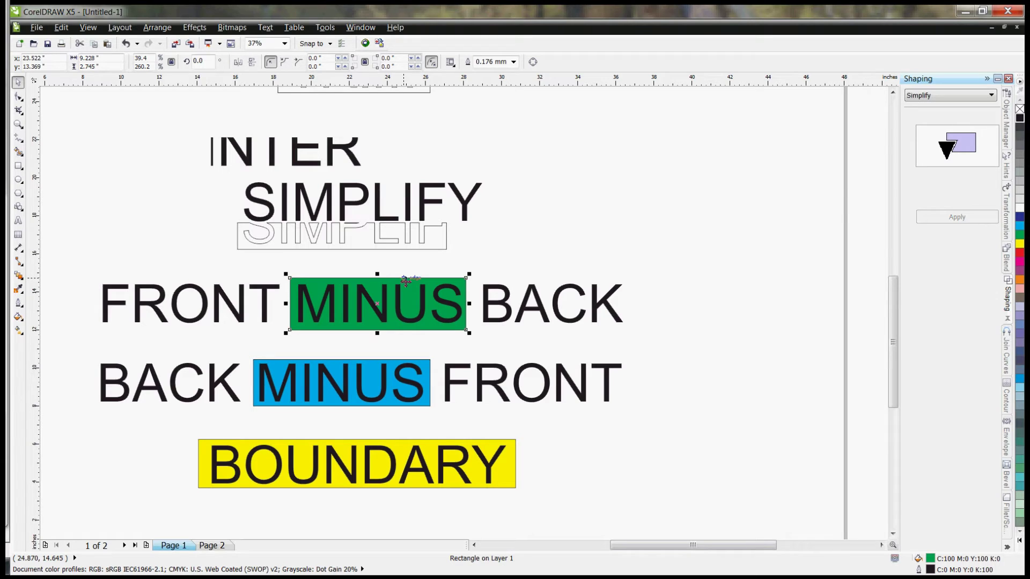
left_click(424, 271)
left_click(411, 283)
right_click(399, 283)
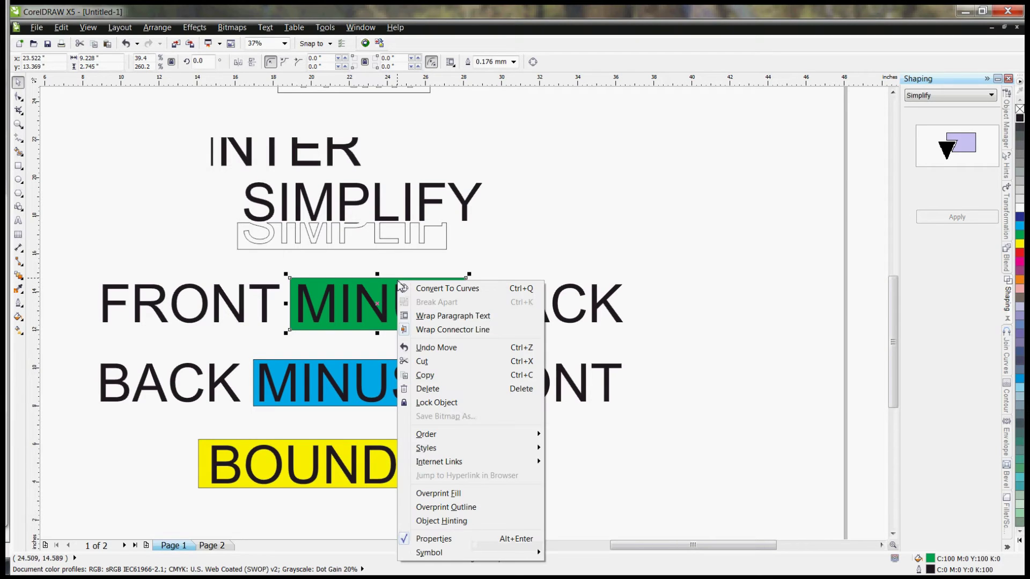
mouse_move(448, 438)
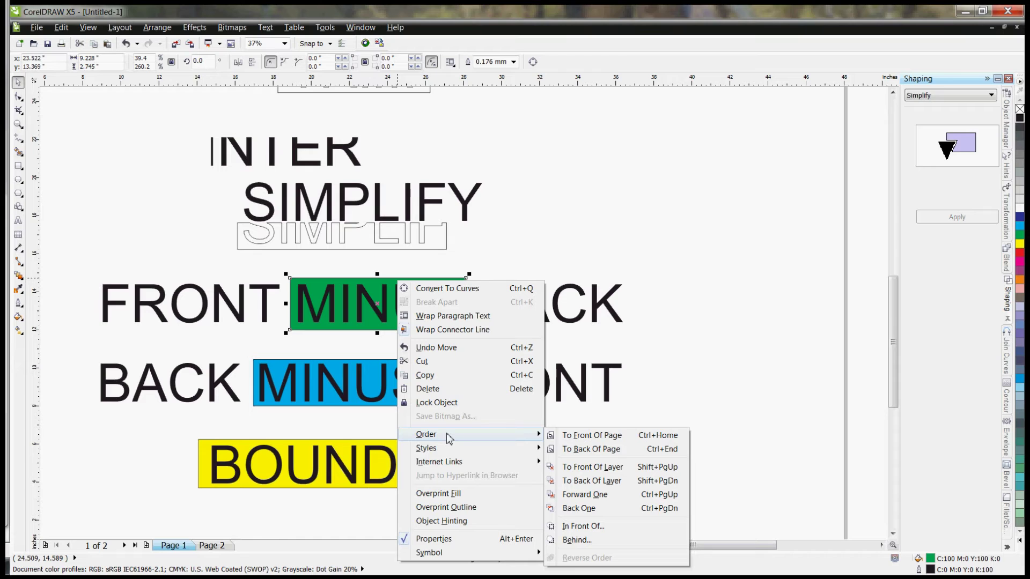
left_click(607, 435)
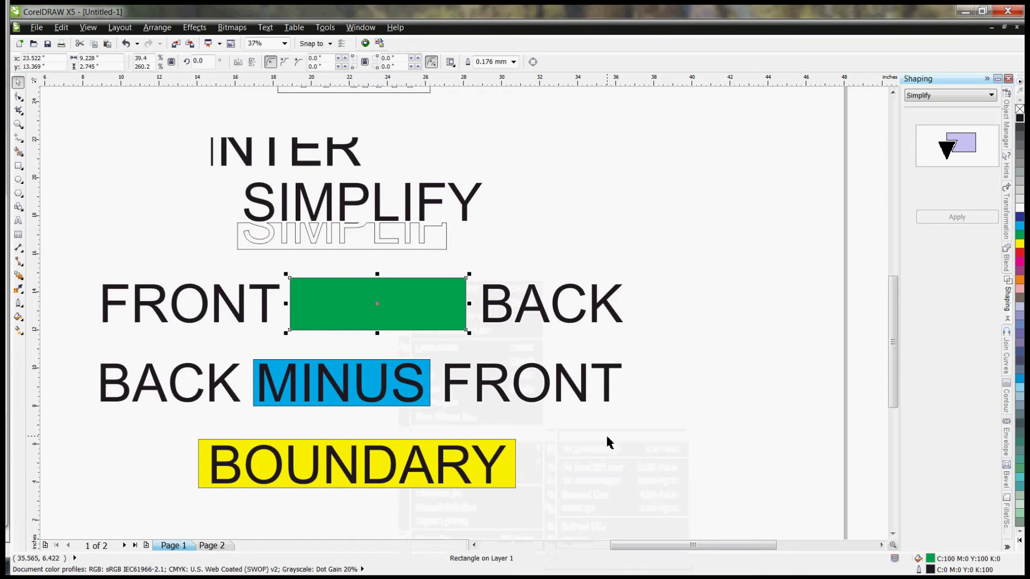
Bring the FRONT MINUS BACK text back in front of the green rectangle.
left_click(657, 259)
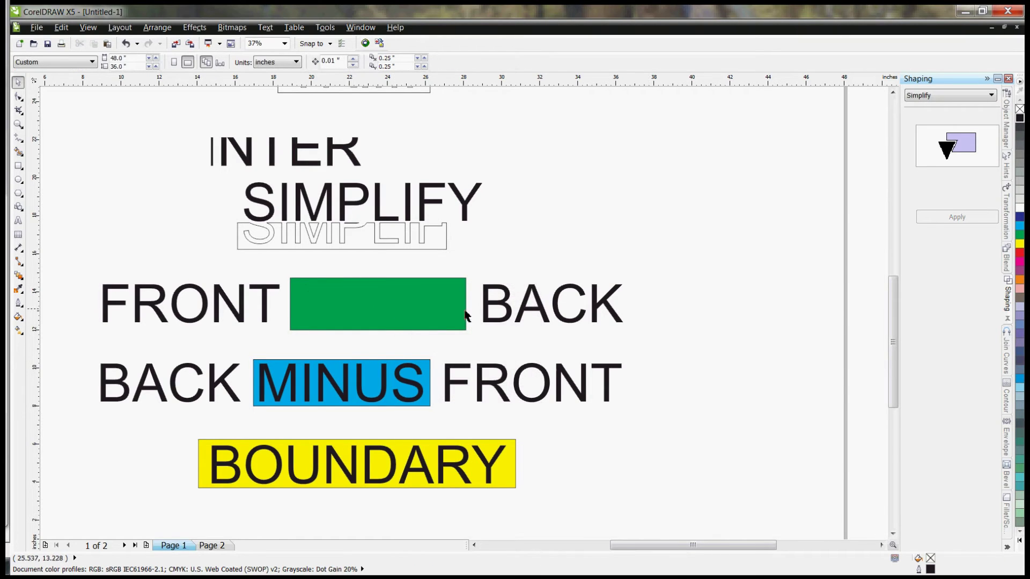
left_click(508, 303)
key("ctrl+Home")
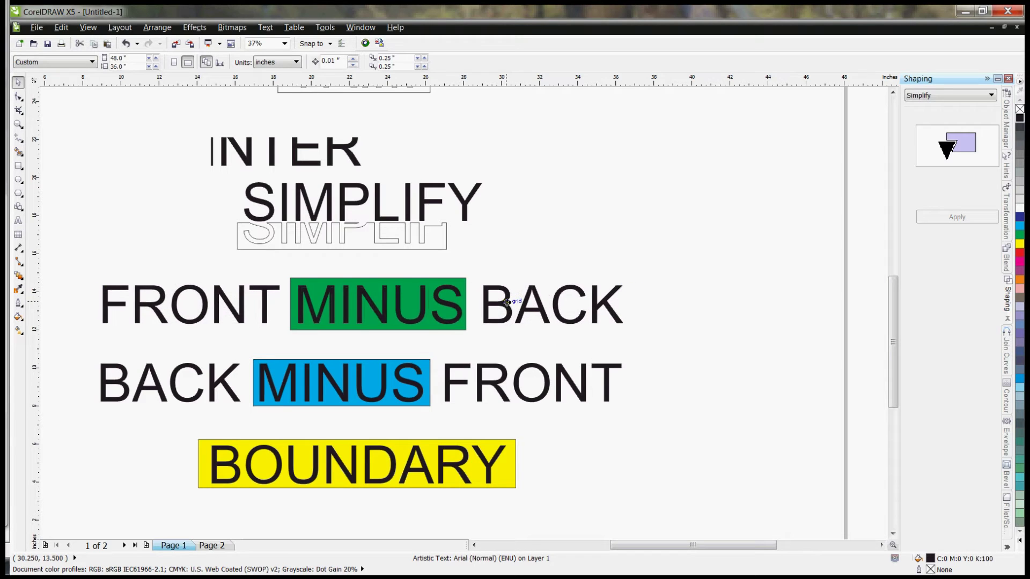
left_click_drag(507, 302, 508, 303)
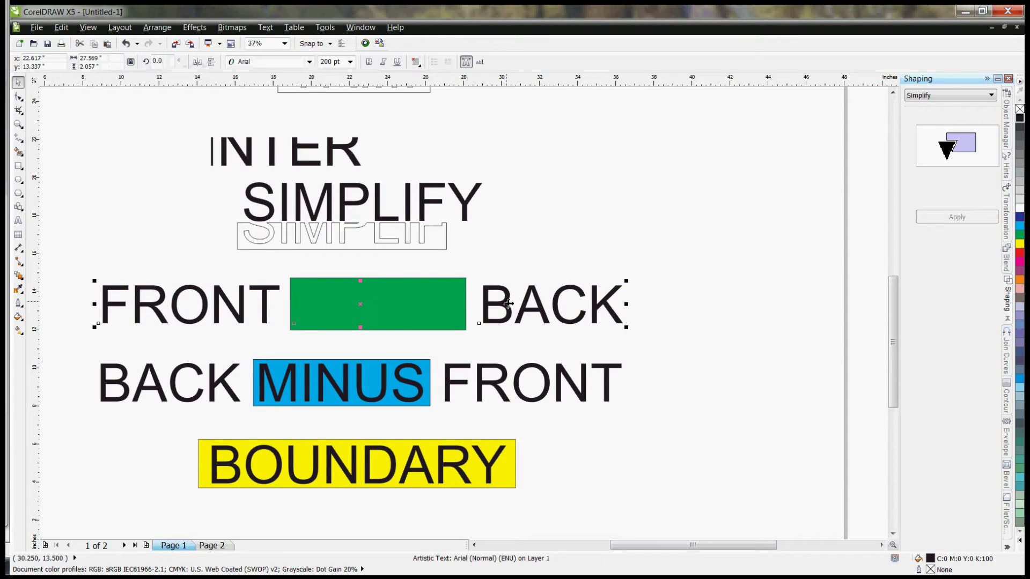
left_click(392, 285)
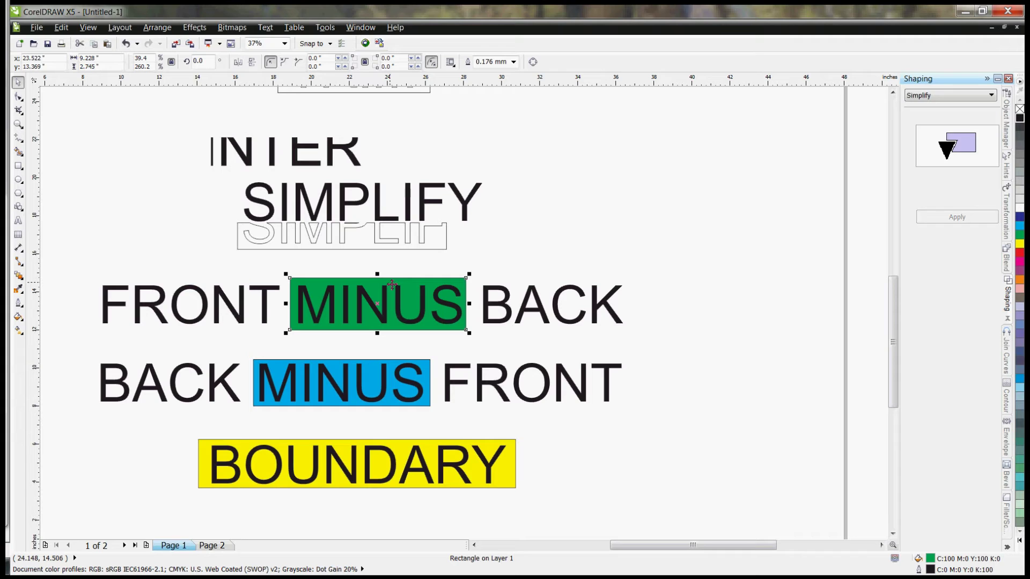
left_click(417, 260)
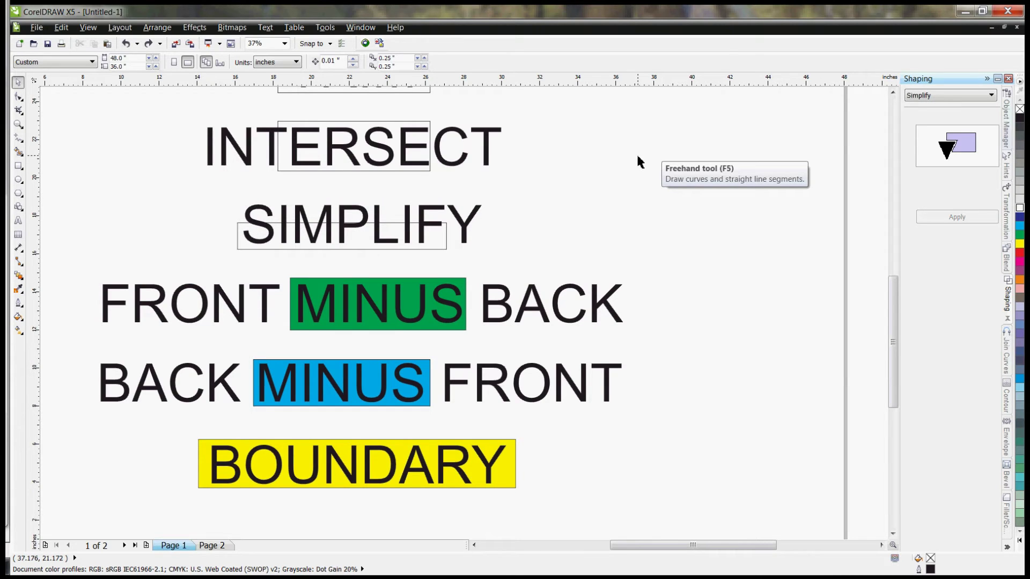
Apply Front Minus Back to the FRONT MINUS BACK text and its green rectangle.
left_click(942, 96)
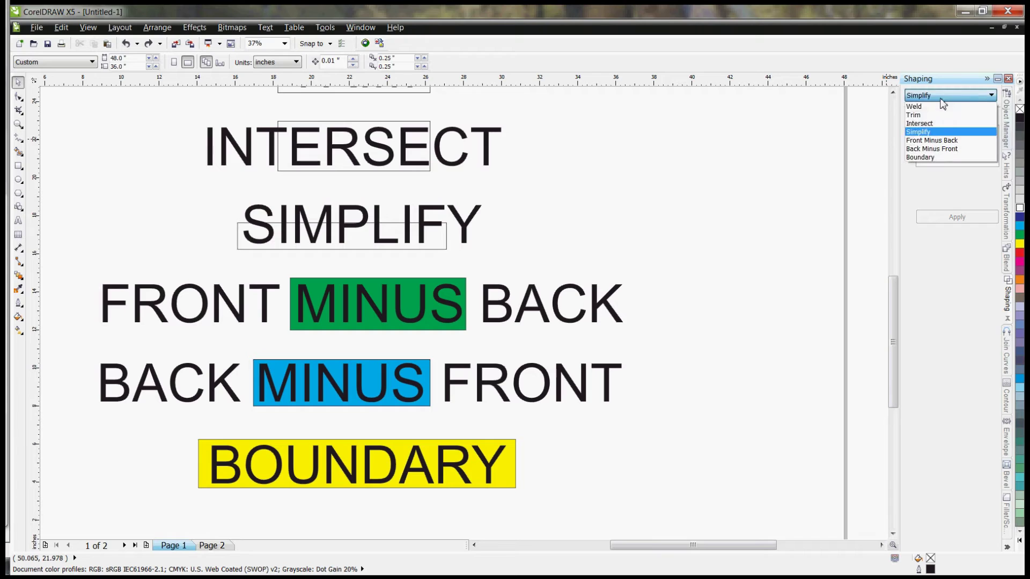
left_click(932, 141)
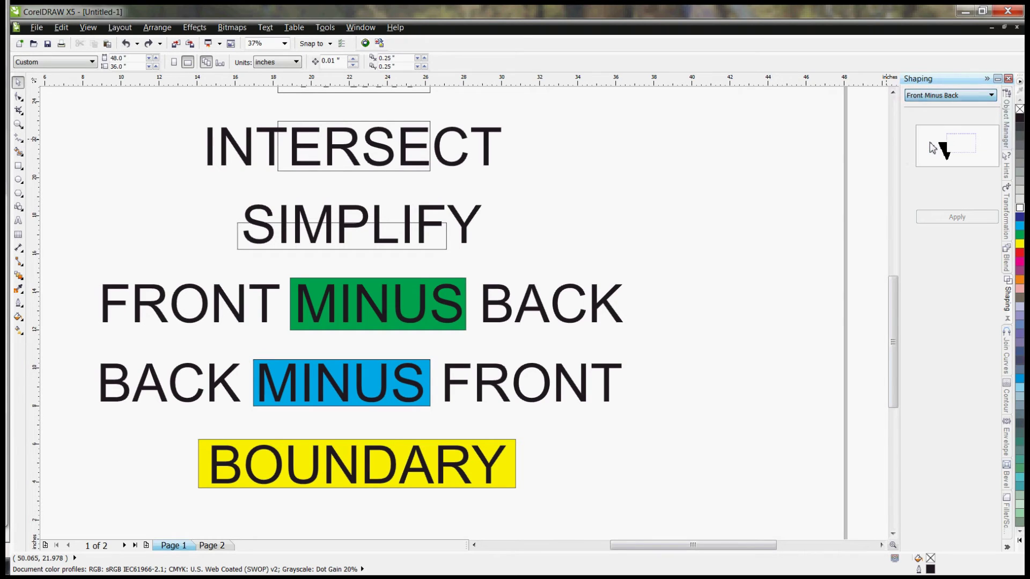
left_click_drag(649, 262, 85, 351)
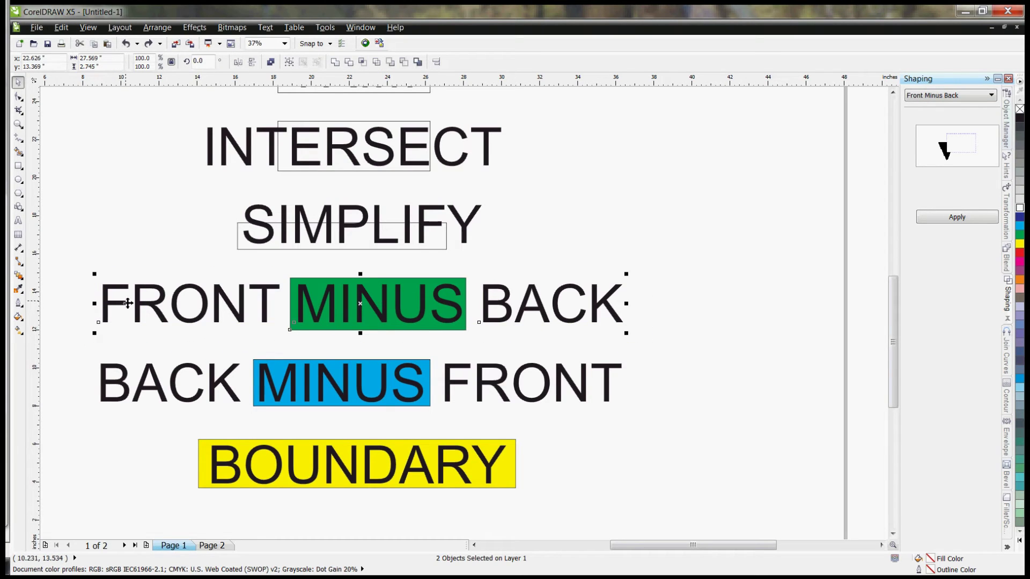
left_click(963, 227)
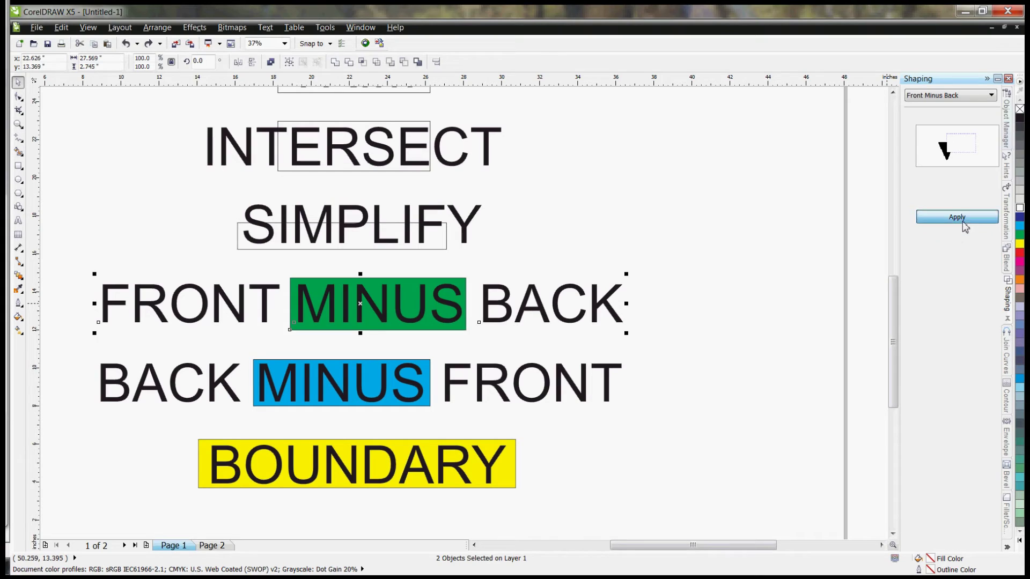
left_click(667, 282)
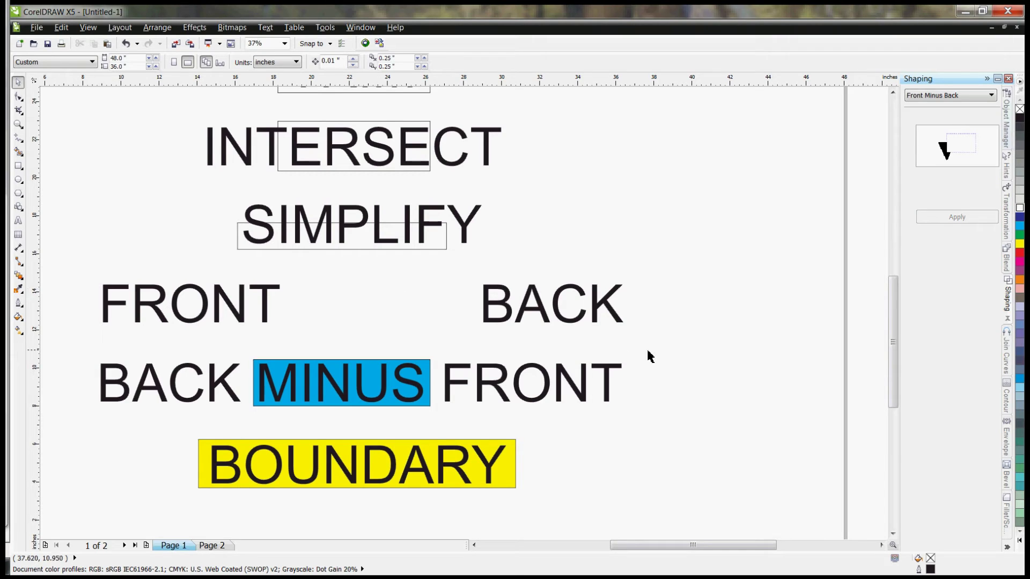
Apply Back Minus Front to the BACK MINUS FRONT row, keeping only the cut-out MINUS box.
left_click_drag(657, 350, 71, 427)
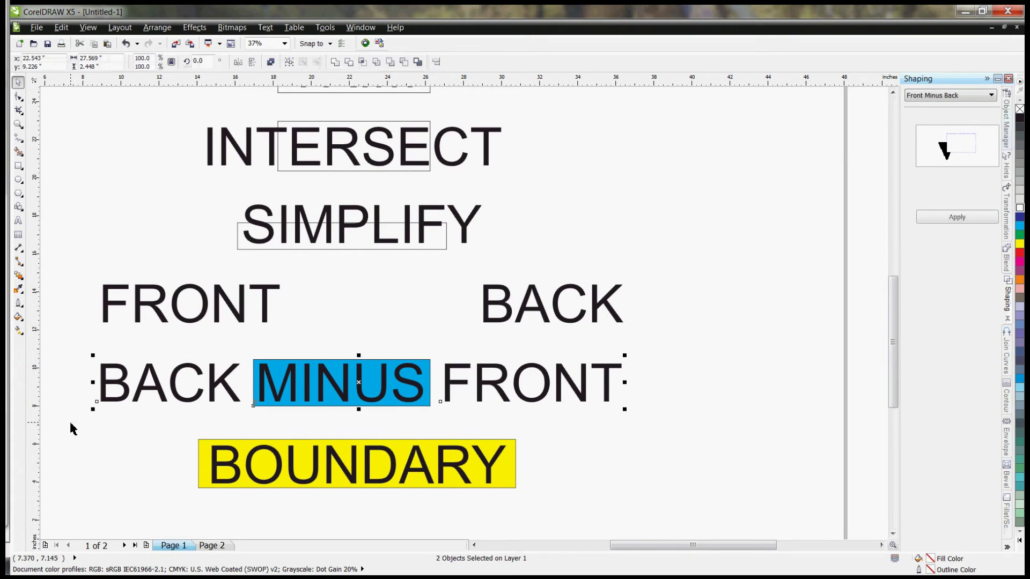
left_click(965, 101)
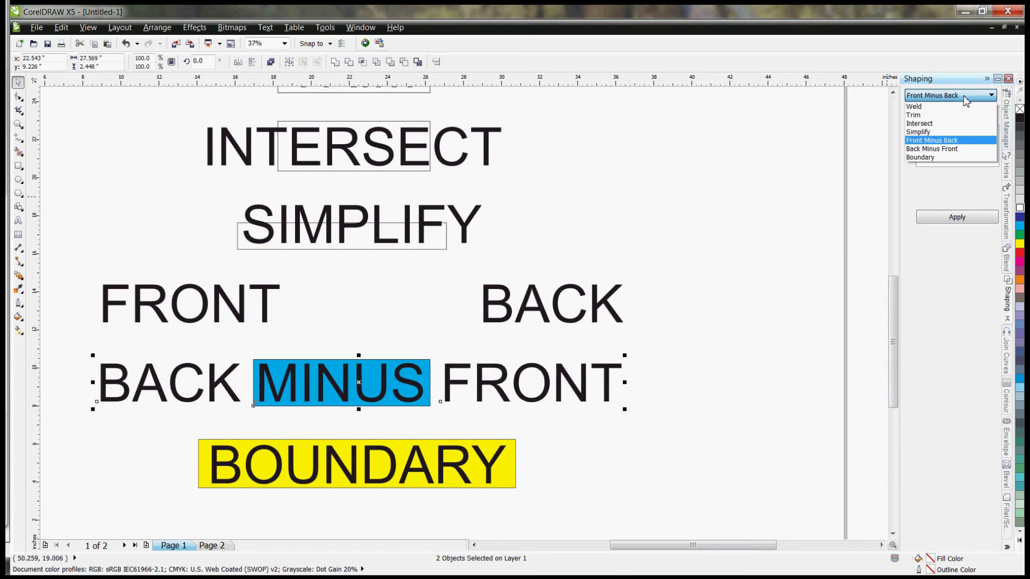
left_click(953, 148)
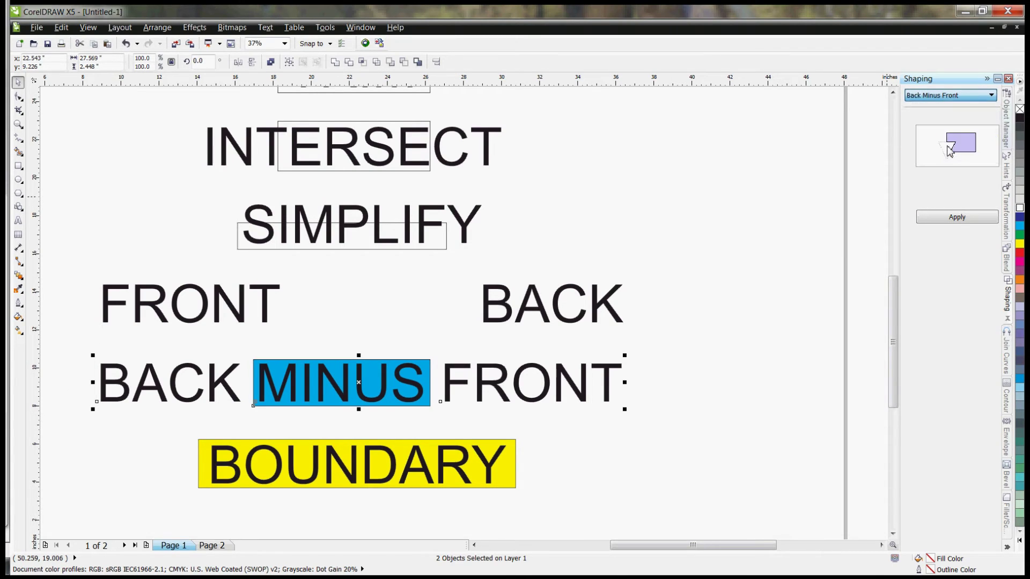
left_click(957, 217)
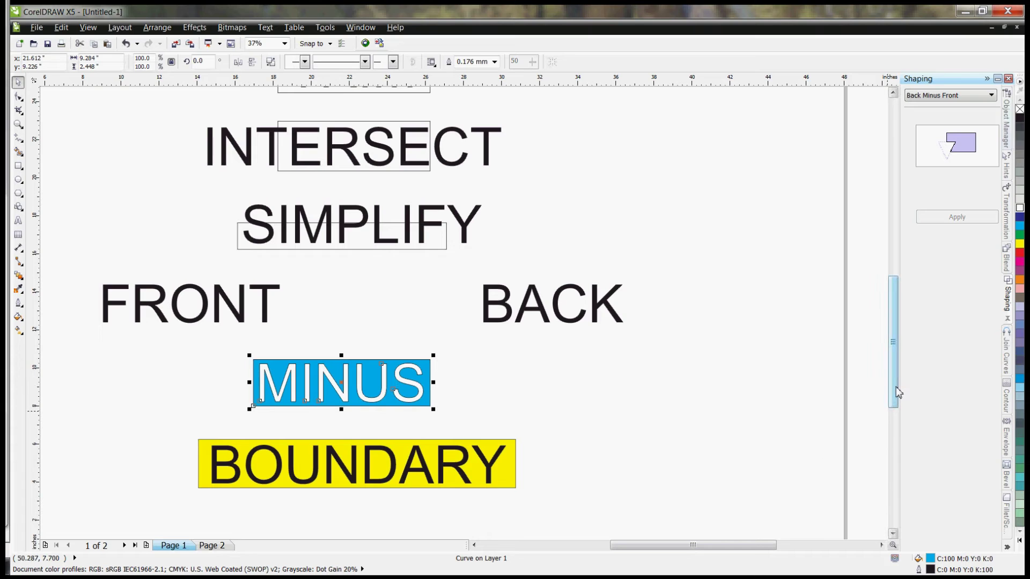
Select the BOUNDARY text and apply Boundary shaping to trace an outline curve of its letters.
left_click_drag(898, 393, 896, 426)
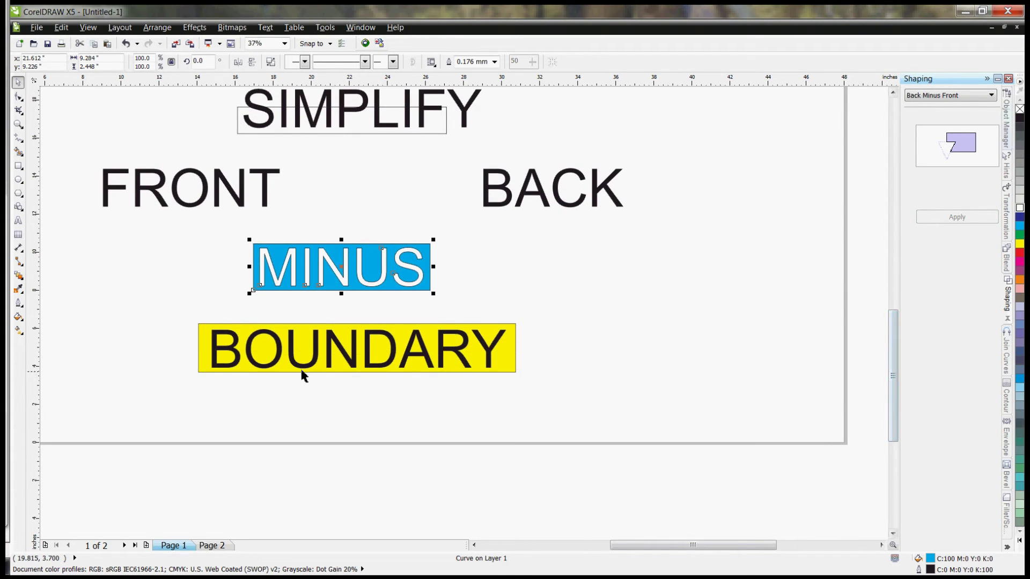
left_click(193, 355)
left_click(258, 343)
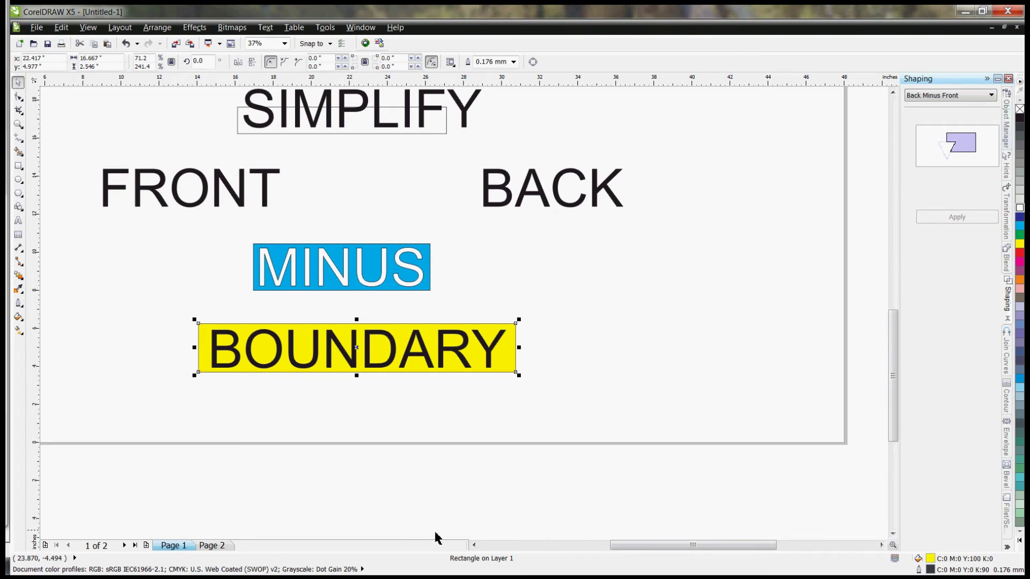
left_click_drag(620, 546, 615, 547)
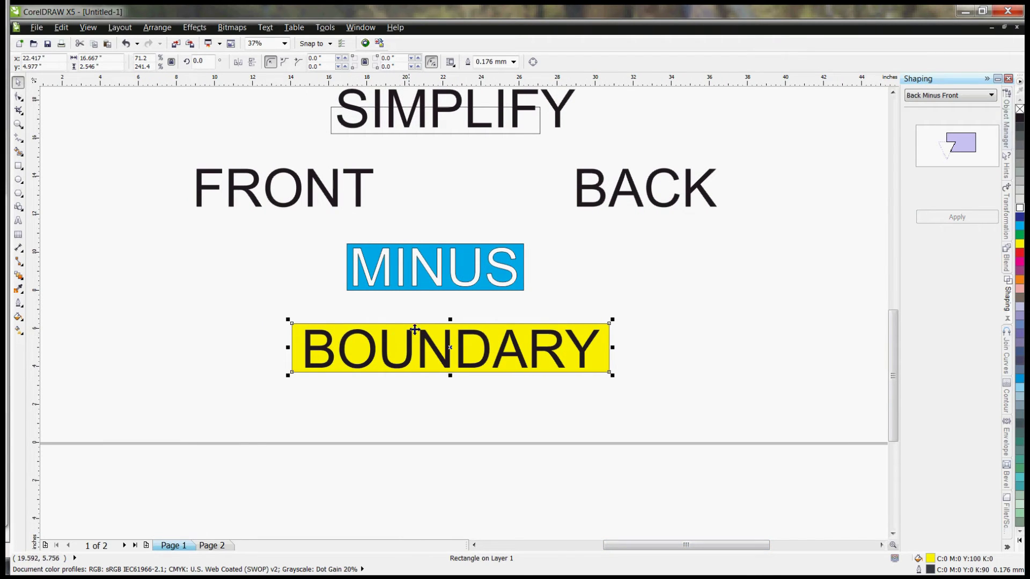
left_click(421, 310)
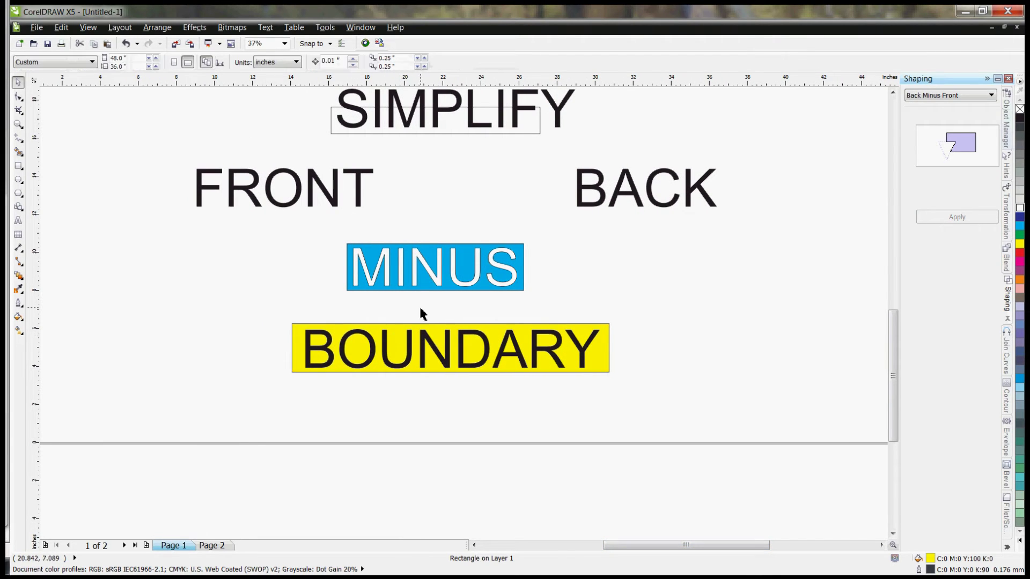
left_click(385, 350)
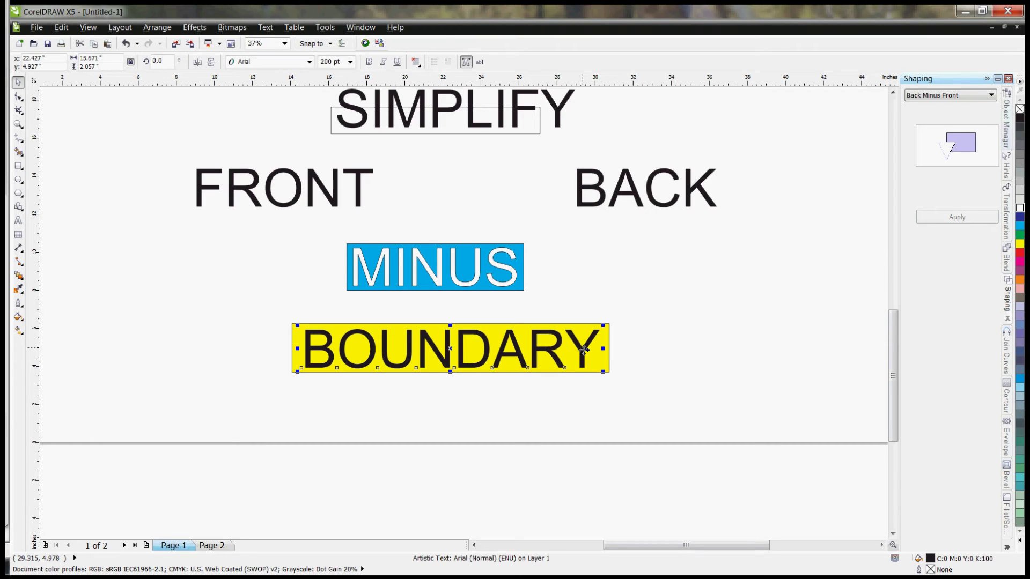
left_click(922, 97)
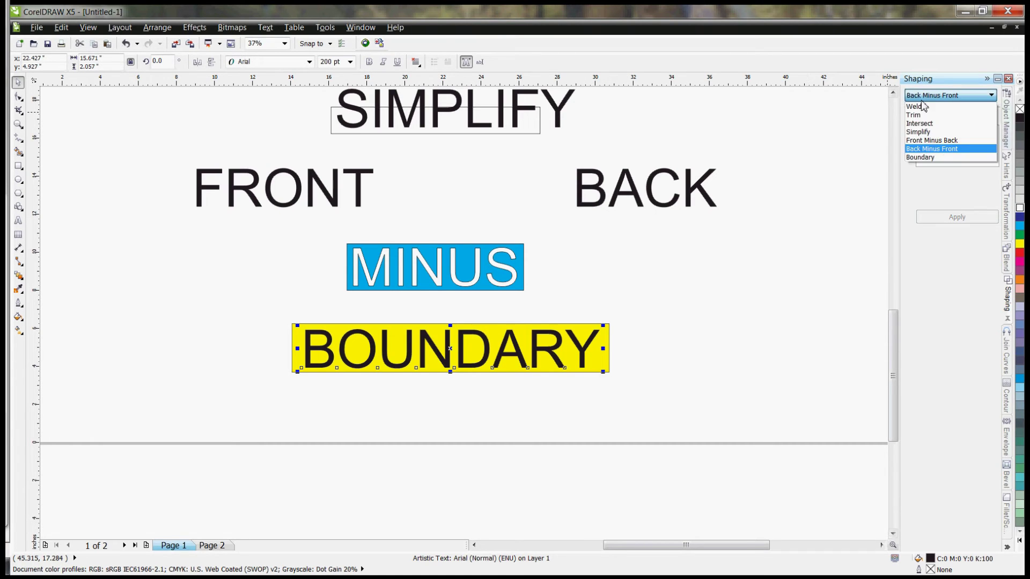
left_click(922, 157)
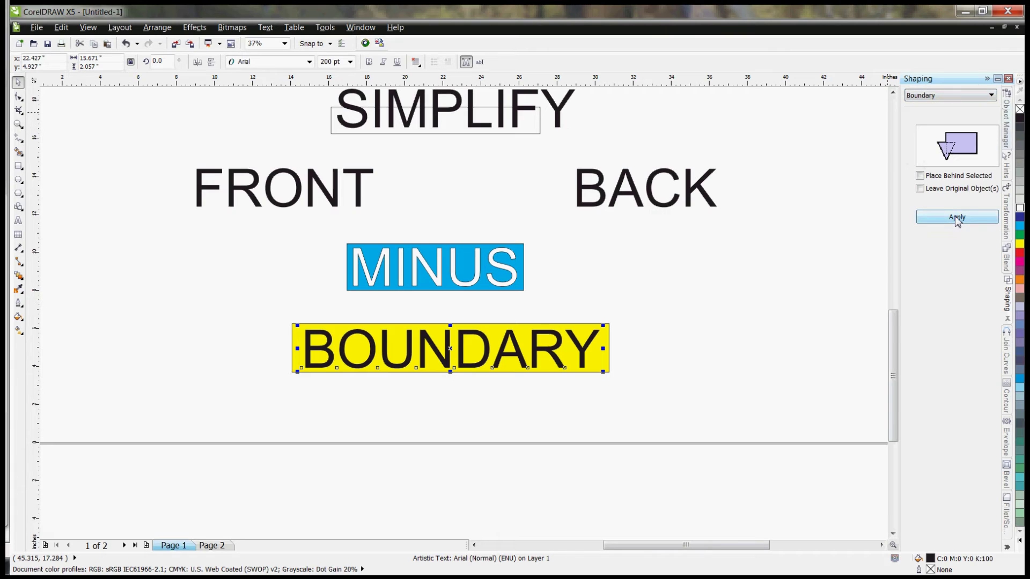
left_click(956, 218)
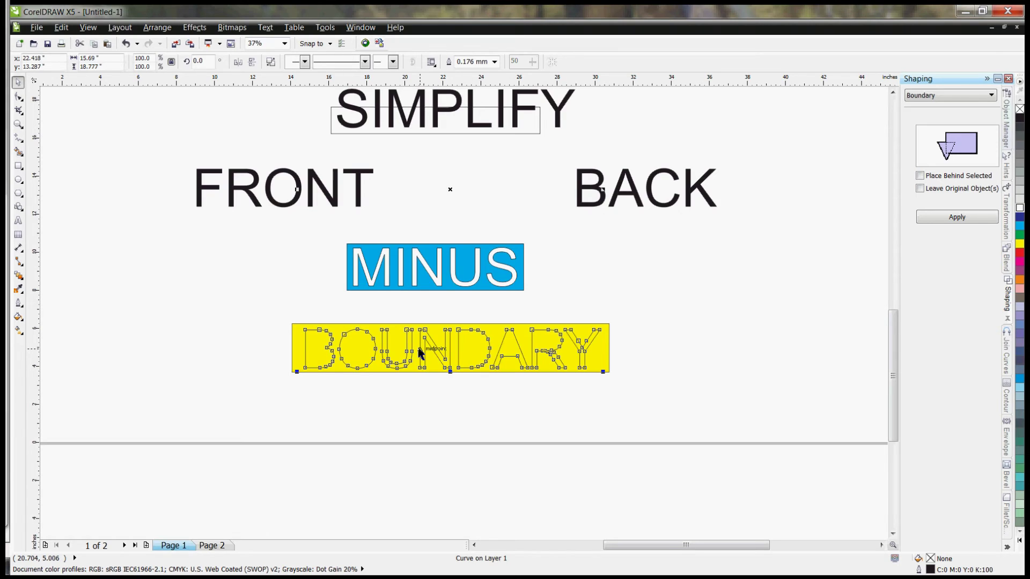
key("Escape")
scroll(335, 191, "up", 2)
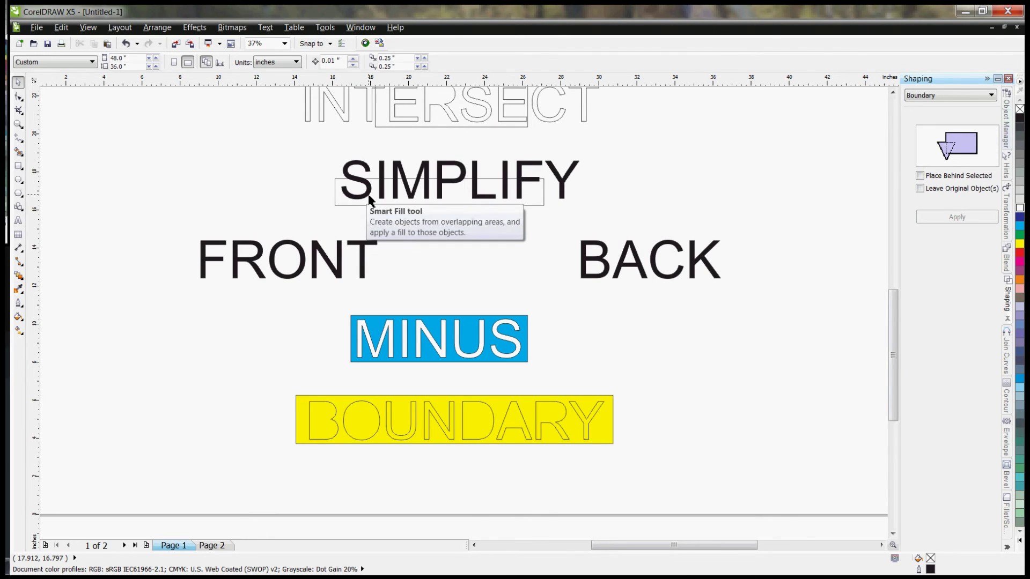
Show the Contour settings for the BOUNDARY curve, checking Color and Acceleration before returning to Steps.
left_click(383, 420)
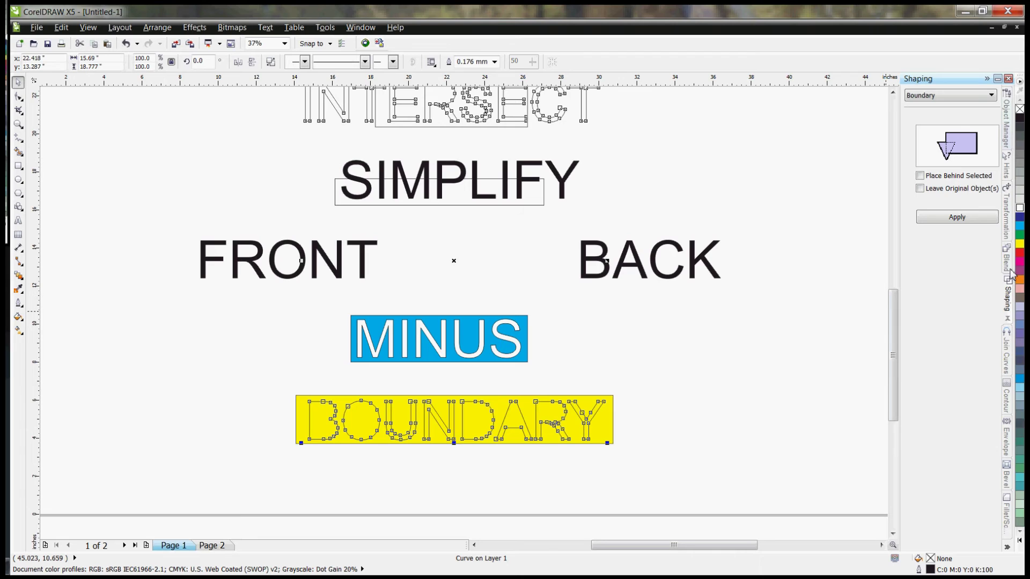
left_click(1009, 408)
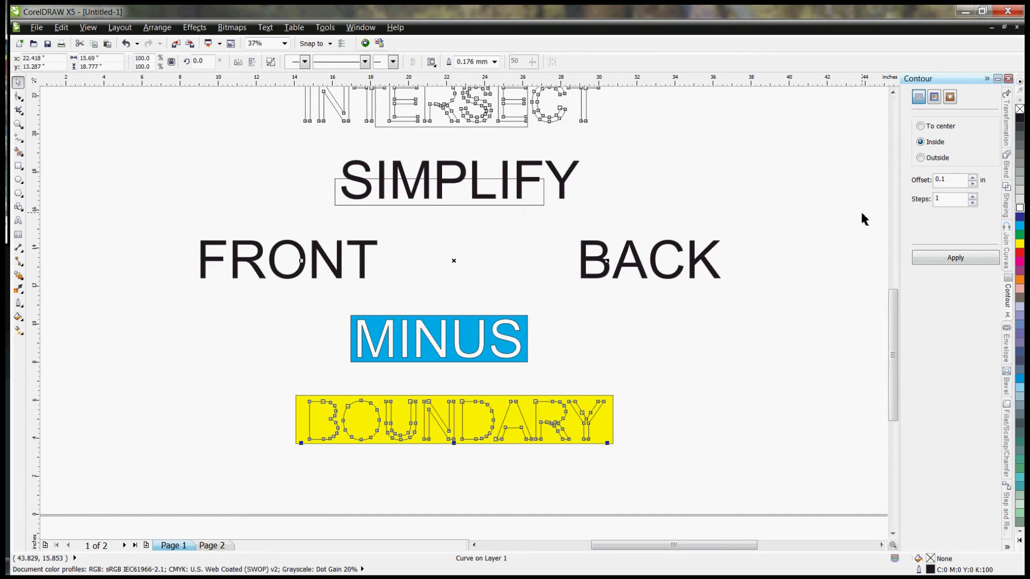
left_click(934, 98)
left_click(950, 97)
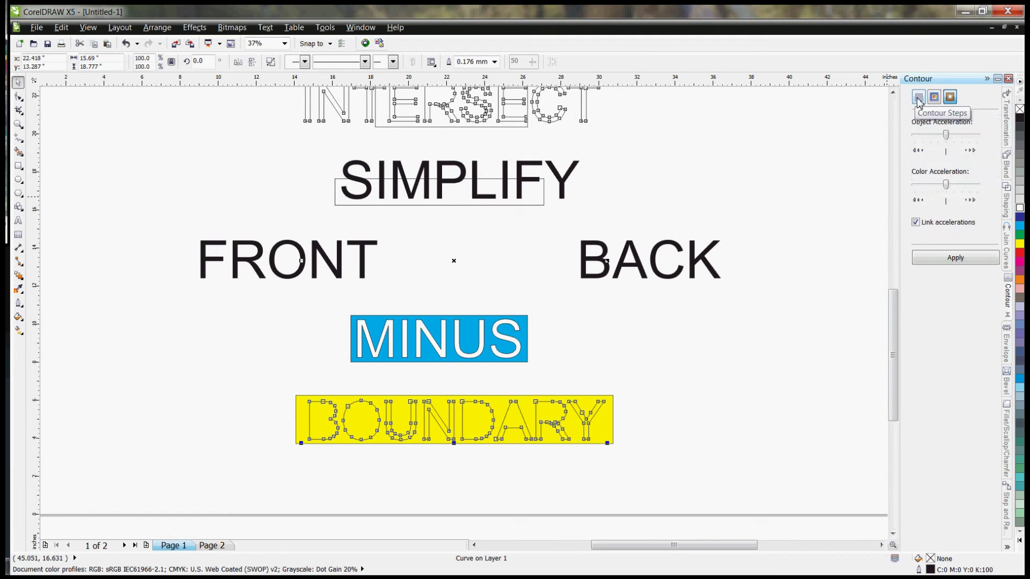
left_click(918, 98)
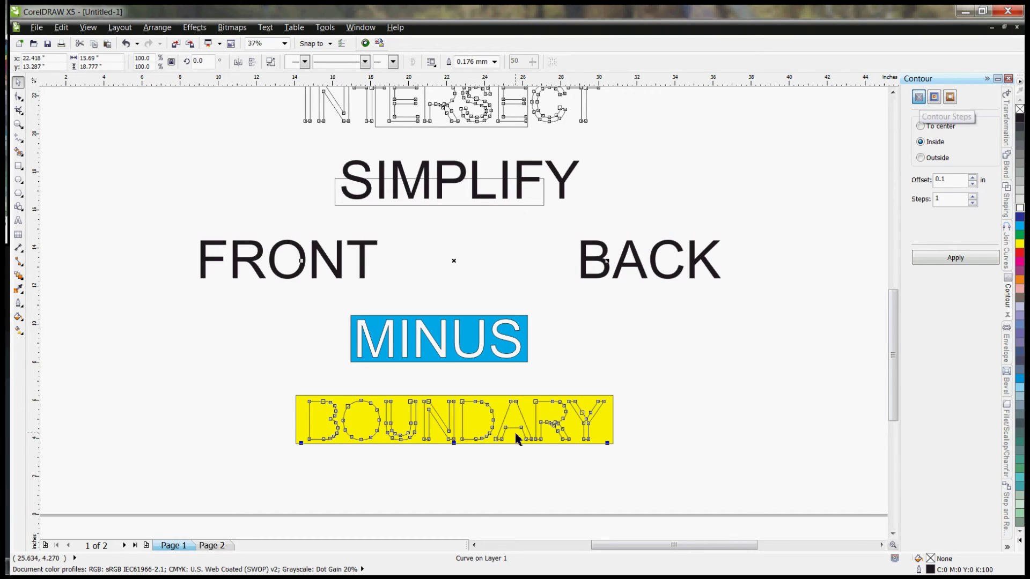
left_click(460, 444)
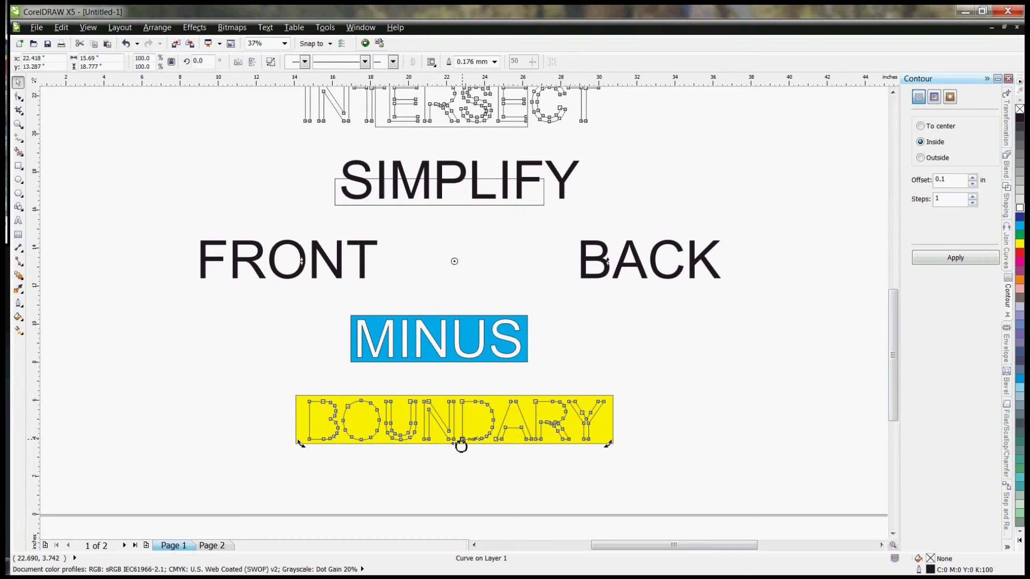
scroll(461, 446, "up", 2)
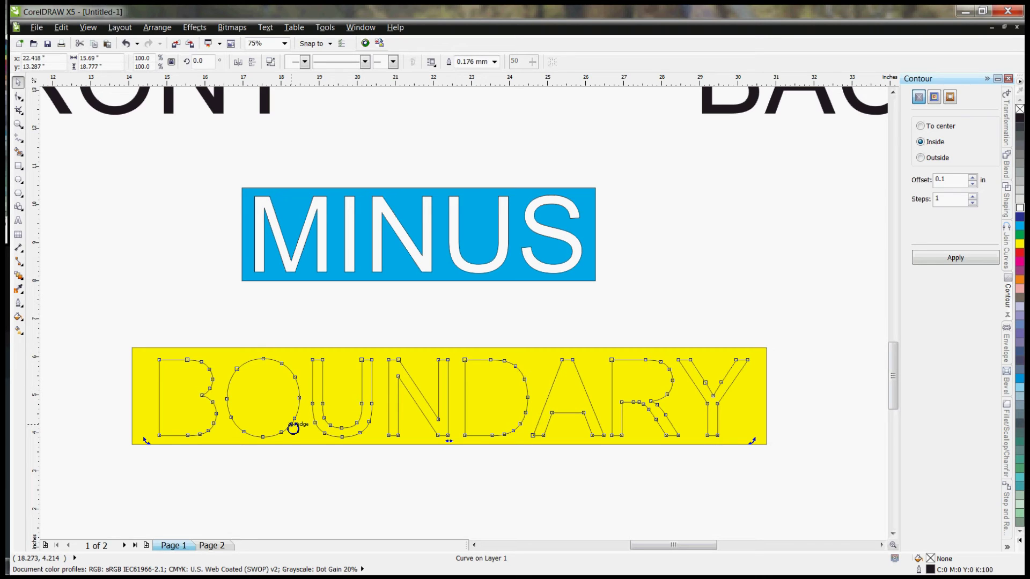
Undo the Boundary operation and return to the Shaping docker.
key("space")
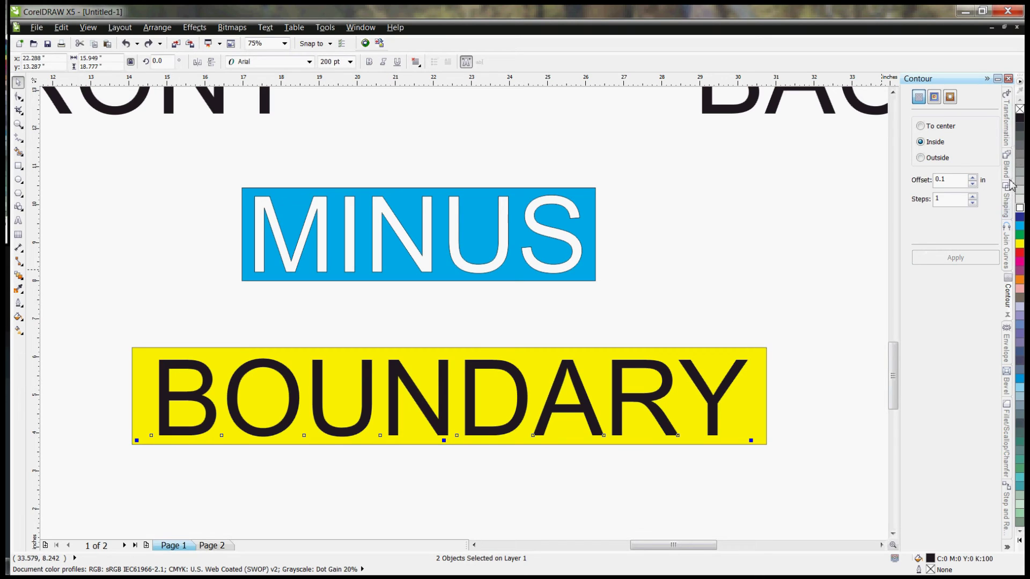
left_click(1007, 207)
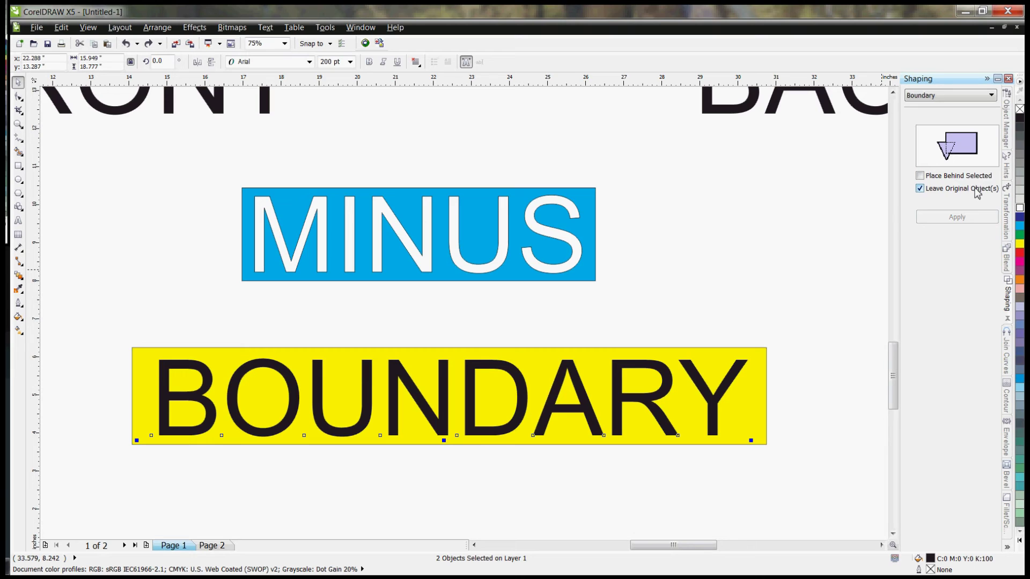
Create a Boundary curve from the BOUNDARY text while keeping the original lettering.
left_click(670, 385)
left_click(800, 339)
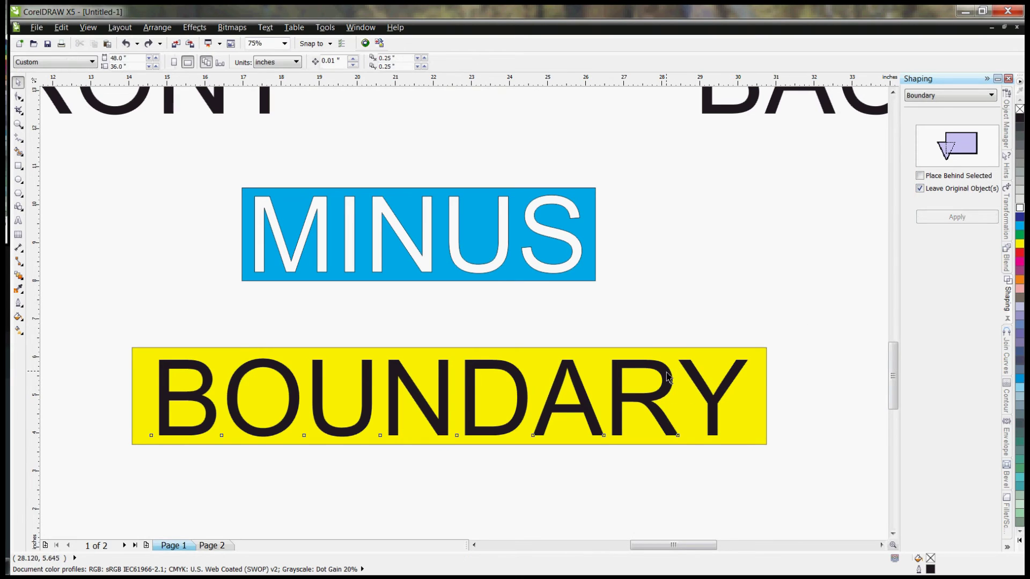
left_click(670, 377)
left_click(956, 218)
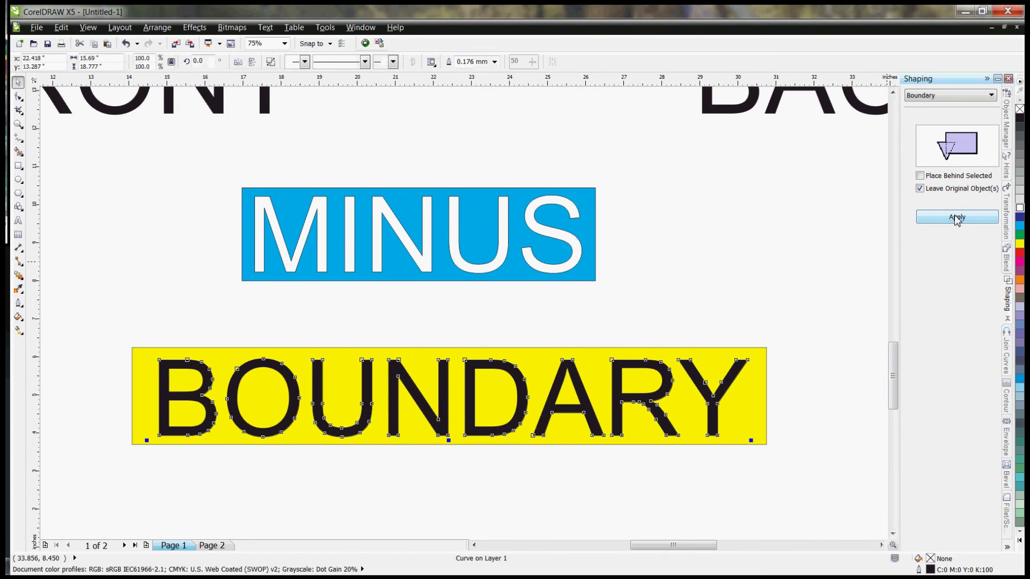
Move the new boundary curve below the yellow box and give it a red outline.
left_click_drag(472, 360, 474, 456)
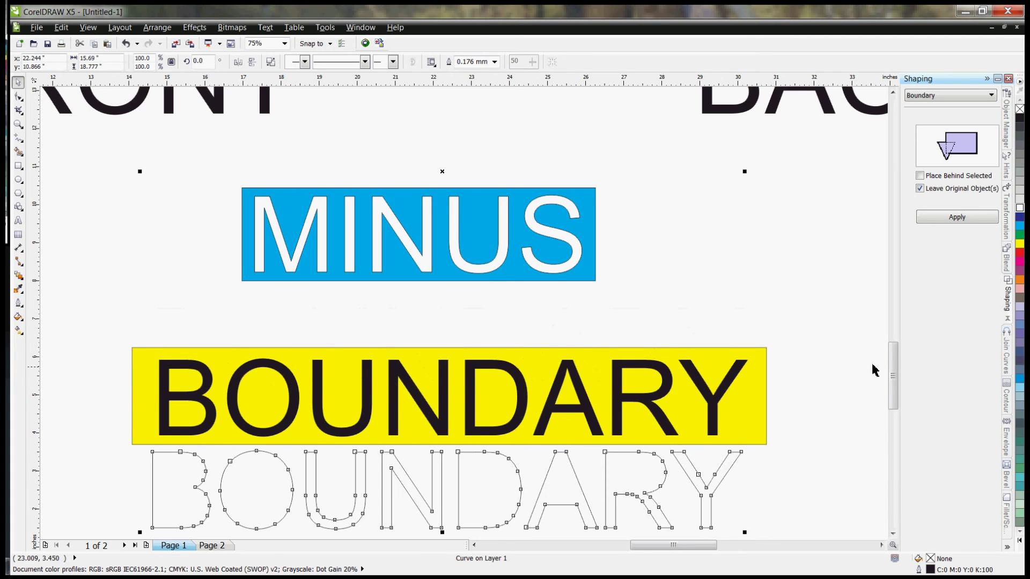
left_click_drag(892, 370, 893, 387)
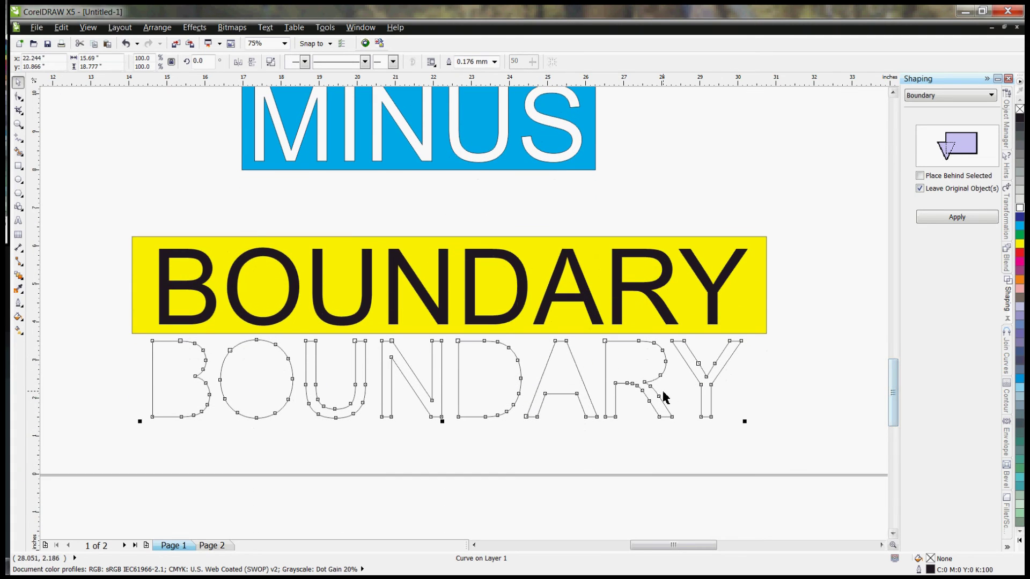
right_click(1020, 254)
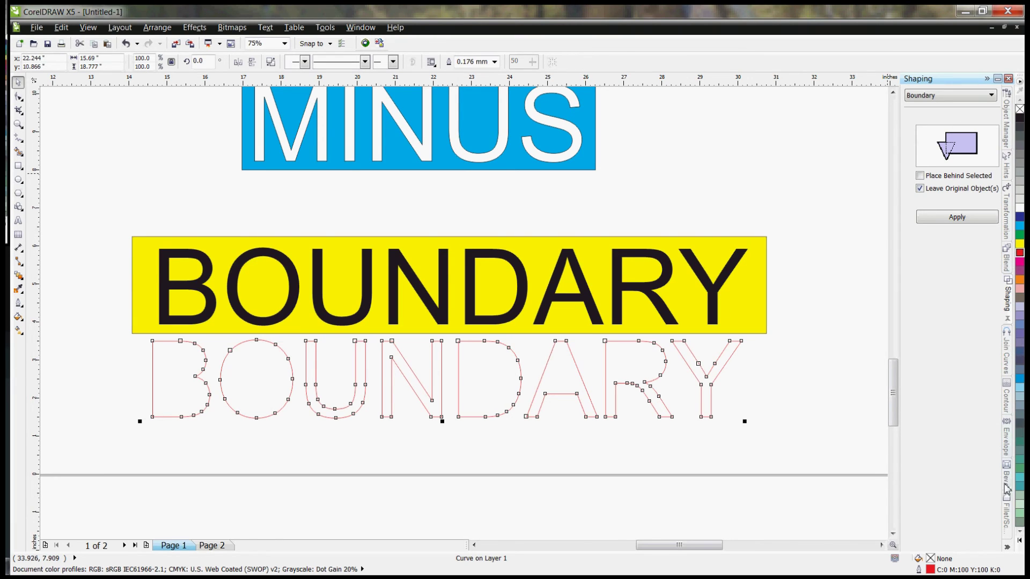
Set the red boundary curve's outline width to 0.5 mm in Object Properties.
left_click(1007, 548)
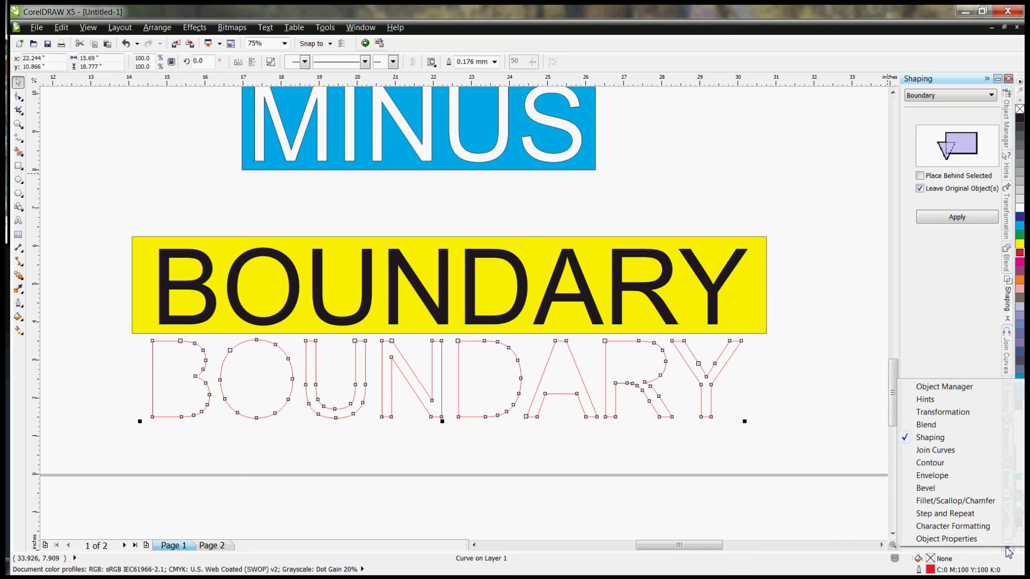
left_click(969, 539)
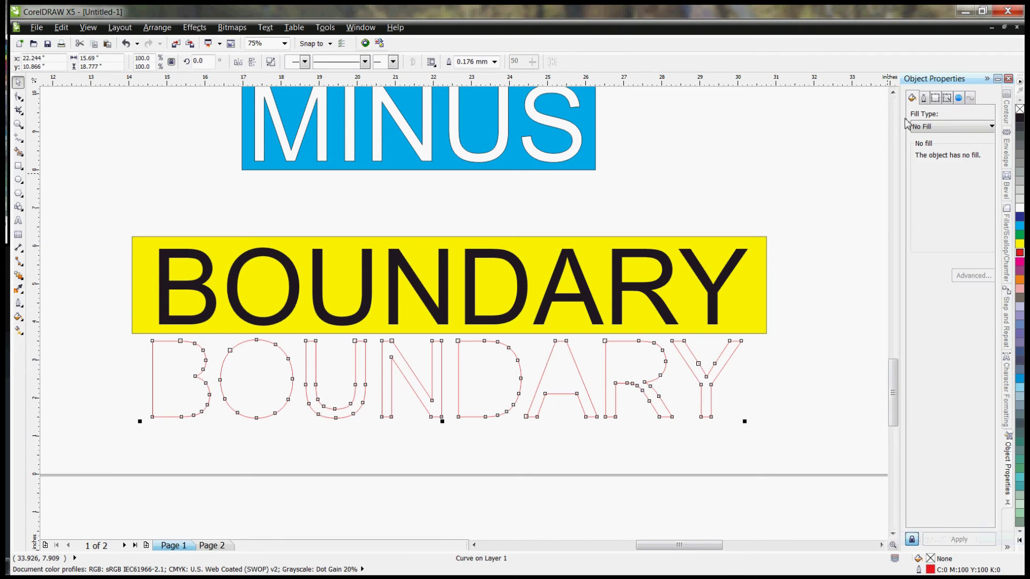
left_click(924, 100)
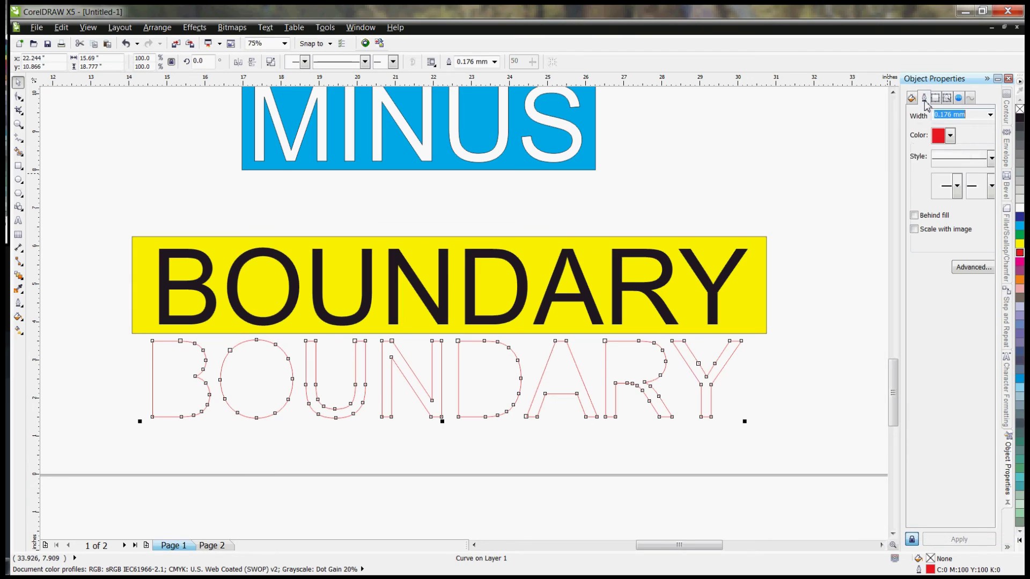
left_click(990, 115)
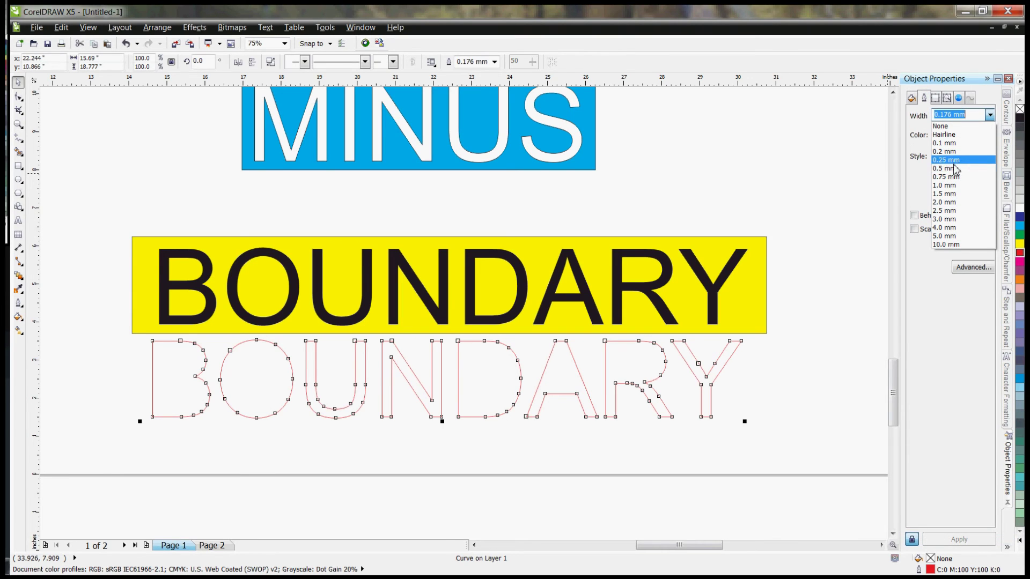
left_click(958, 161)
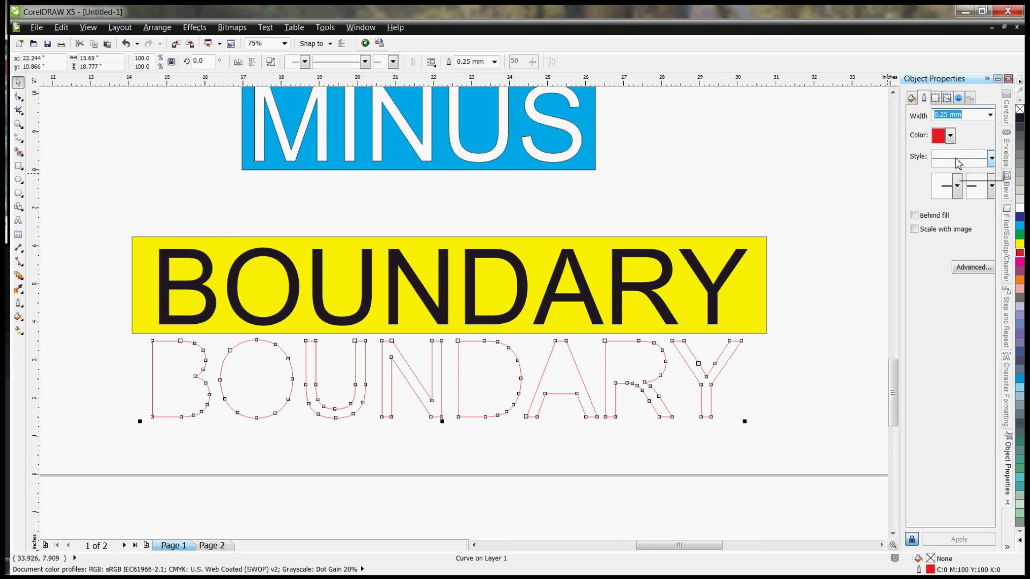
left_click(989, 114)
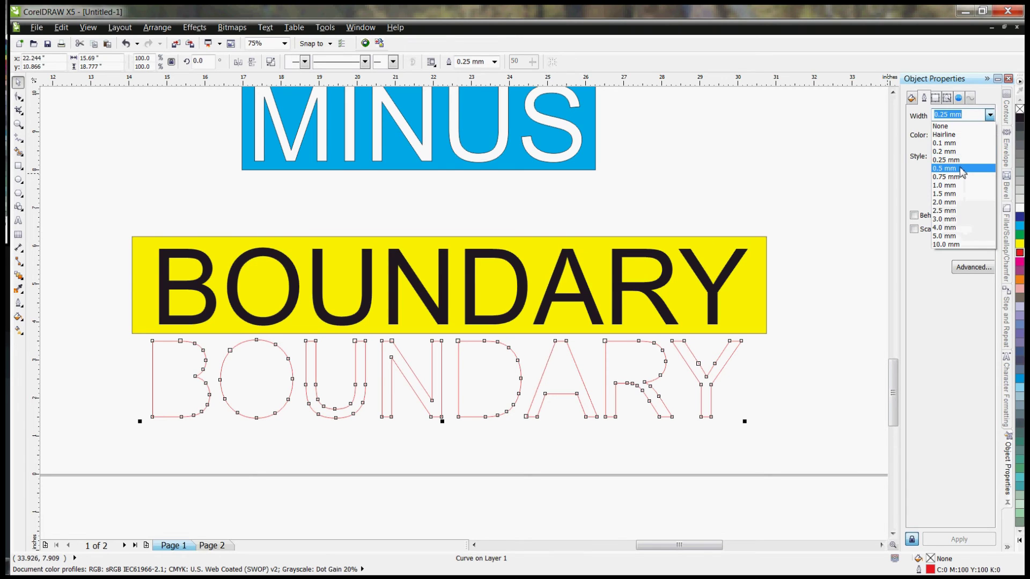
left_click(962, 169)
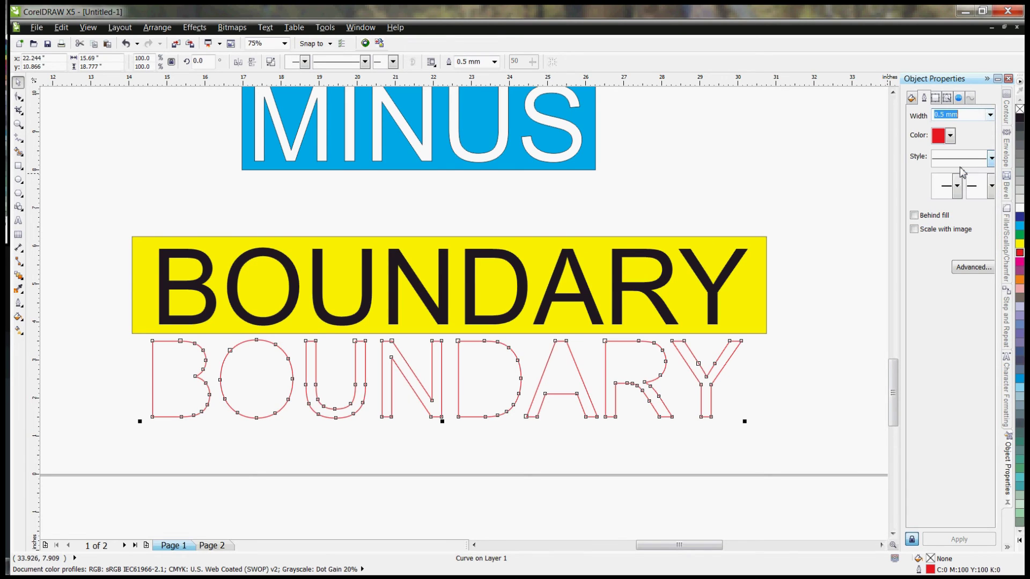
Move the red outline curve up over the BOUNDARY letters in the yellow box.
left_click(776, 378)
left_click(390, 386)
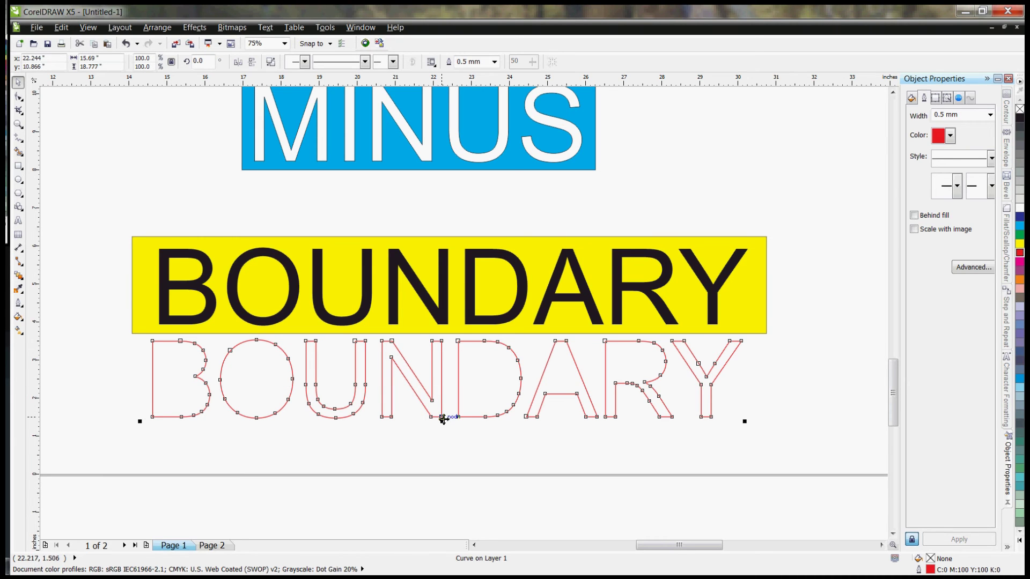
left_click_drag(442, 417, 450, 325)
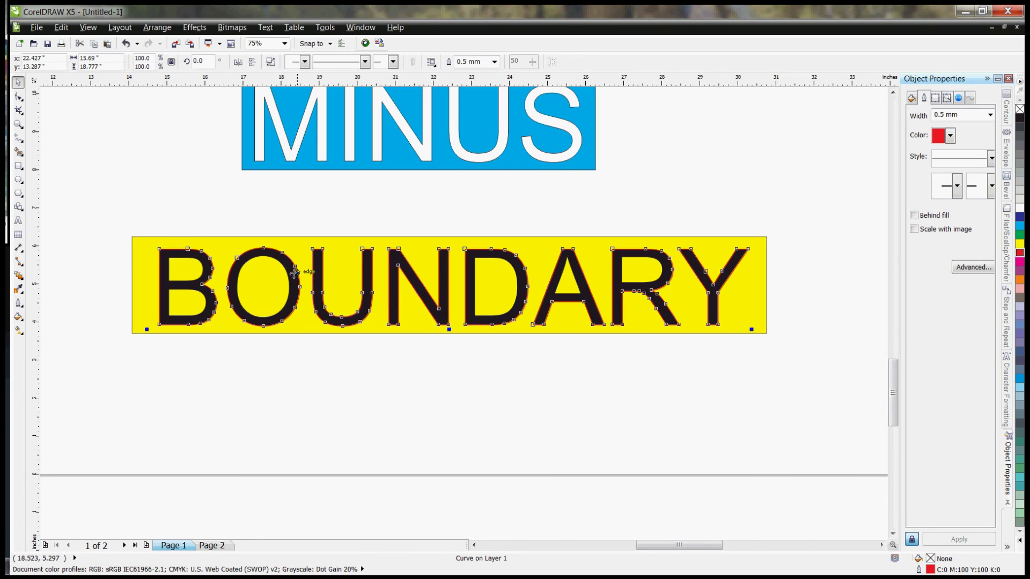
scroll(266, 275, "up", 1)
scroll(327, 239, "up", 1)
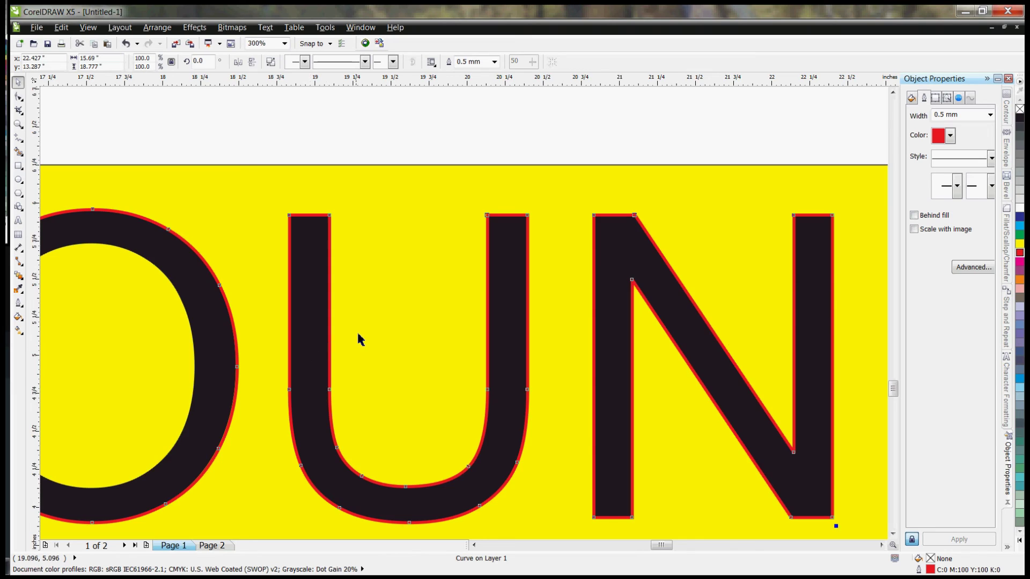
scroll(358, 339, "down", 1)
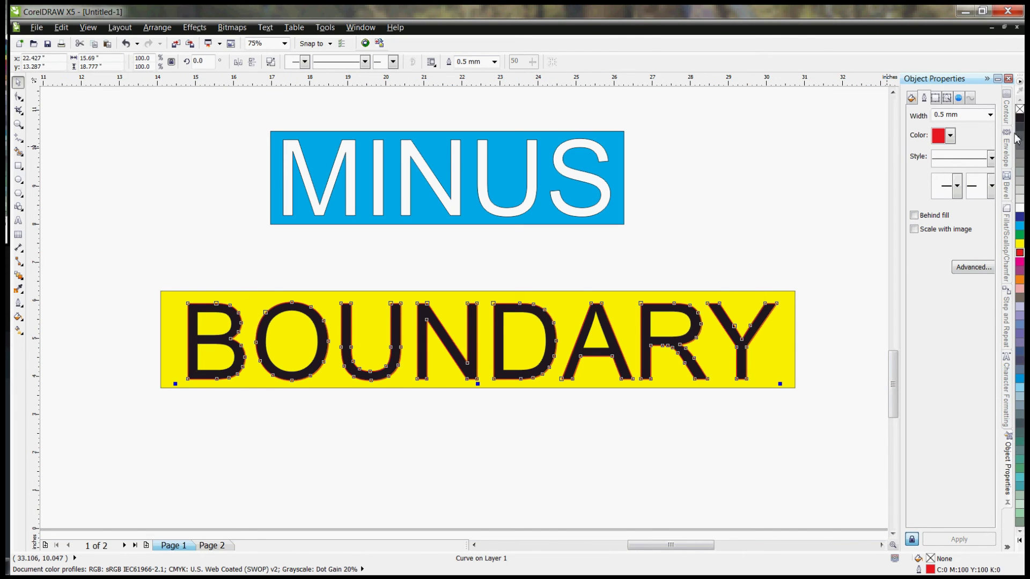
Apply a one-step outside contour around the red BOUNDARY outline.
left_click(1007, 546)
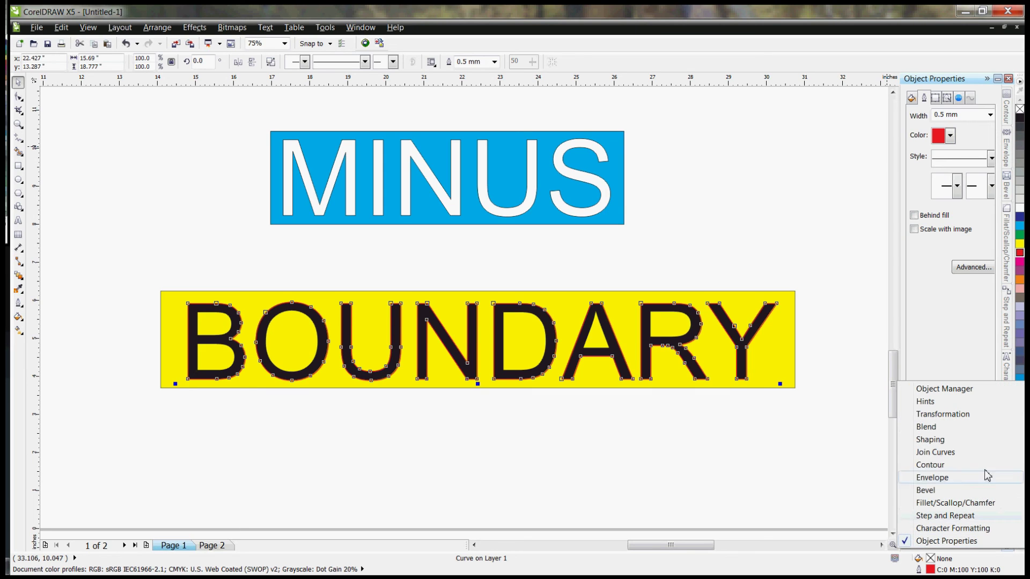
left_click(952, 464)
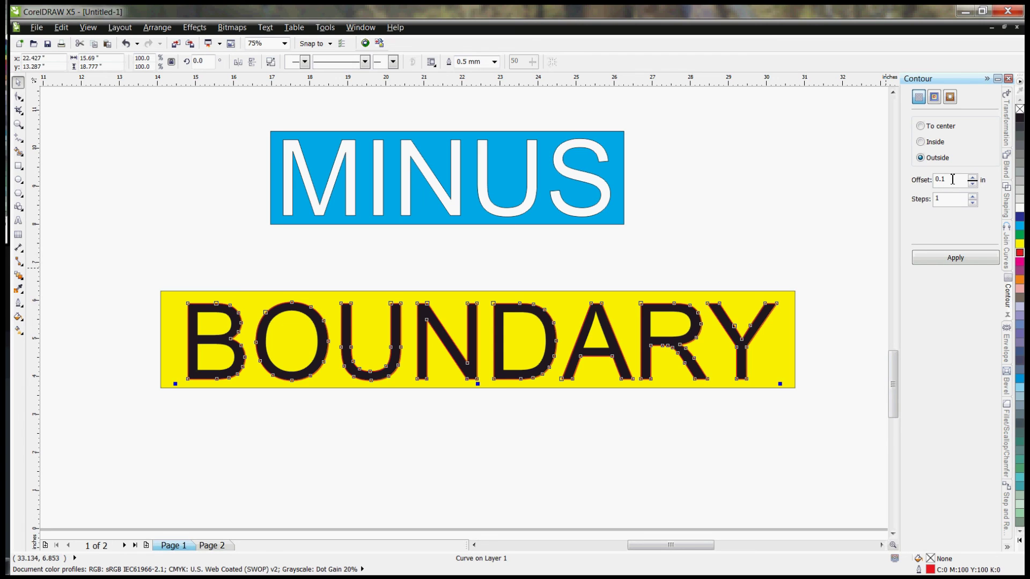
left_click(953, 260)
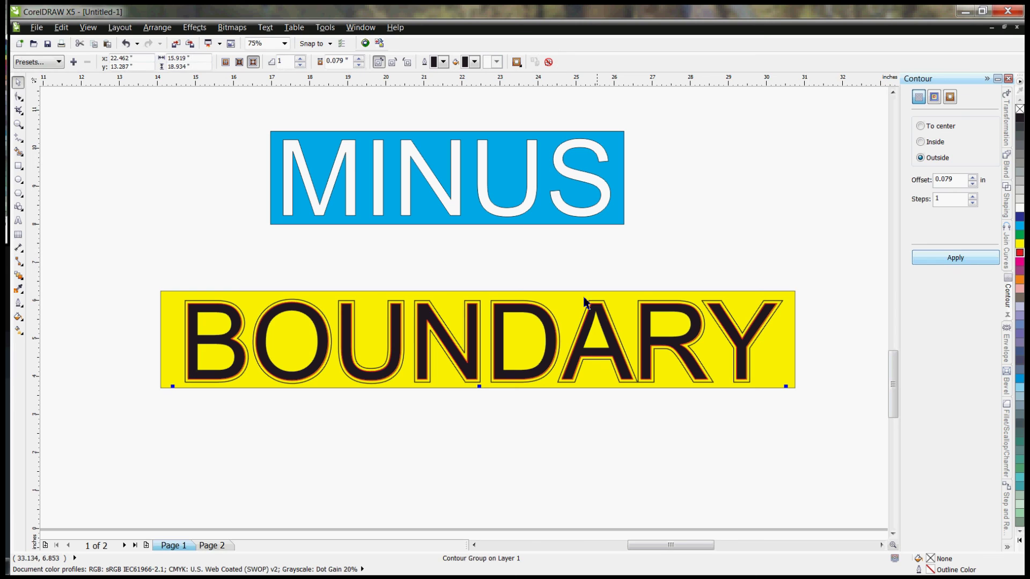
scroll(480, 309, "up", 2)
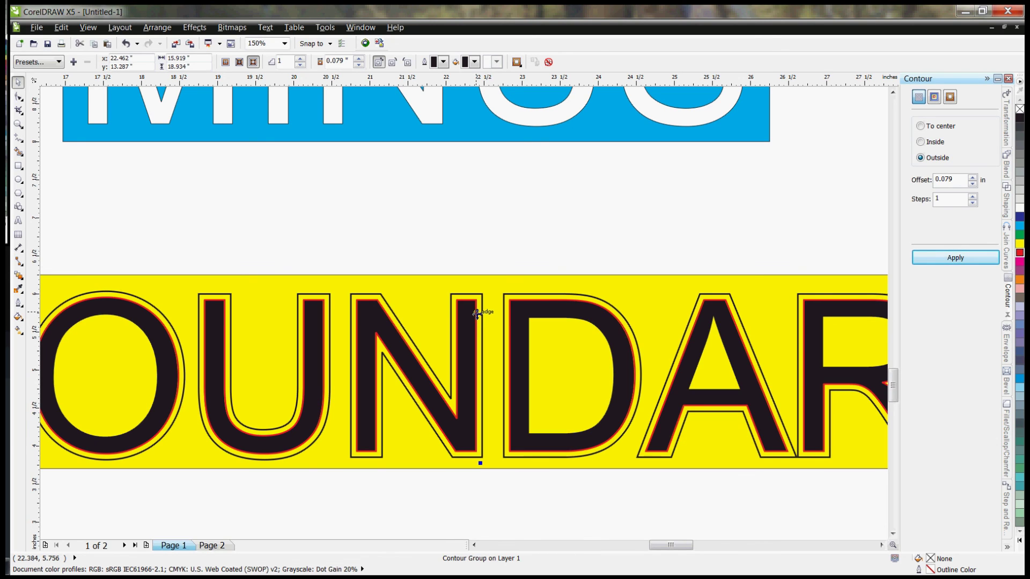
scroll(461, 234, "down", 2)
scroll(462, 234, "up", 2)
scroll(478, 258, "down", 1)
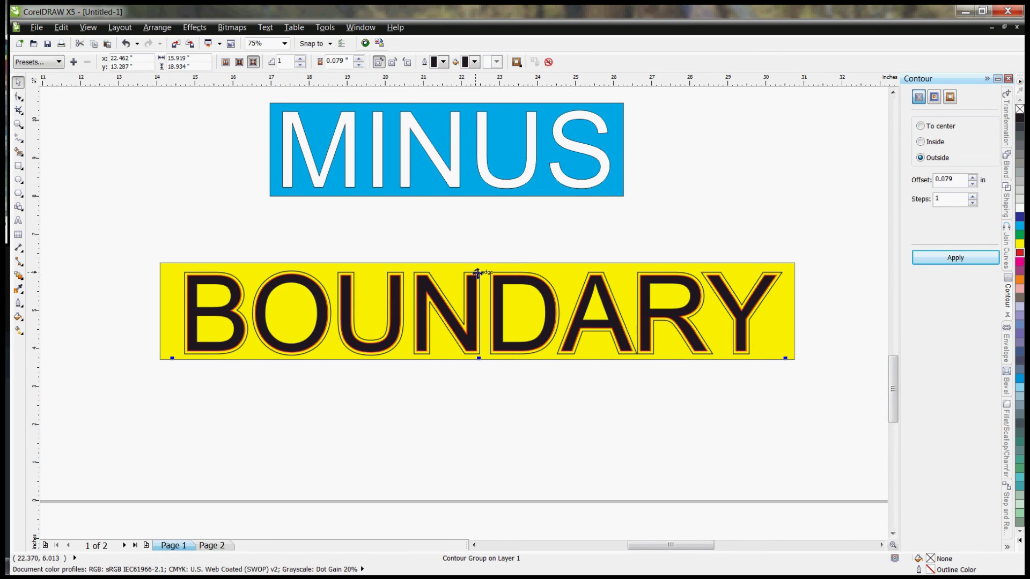
Break the contour group apart so the contour is separate from the red outline.
right_click(477, 274)
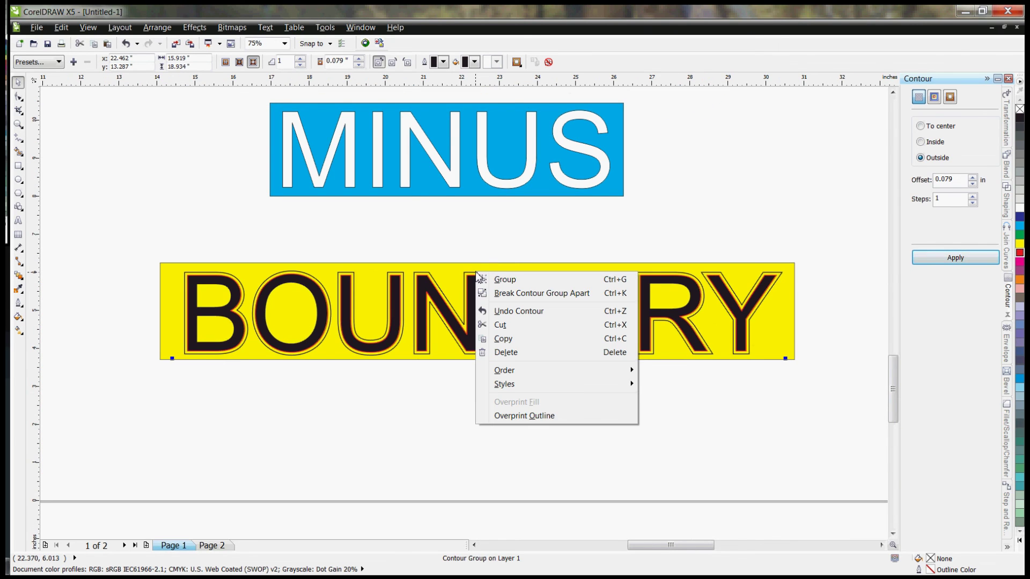
left_click(513, 297)
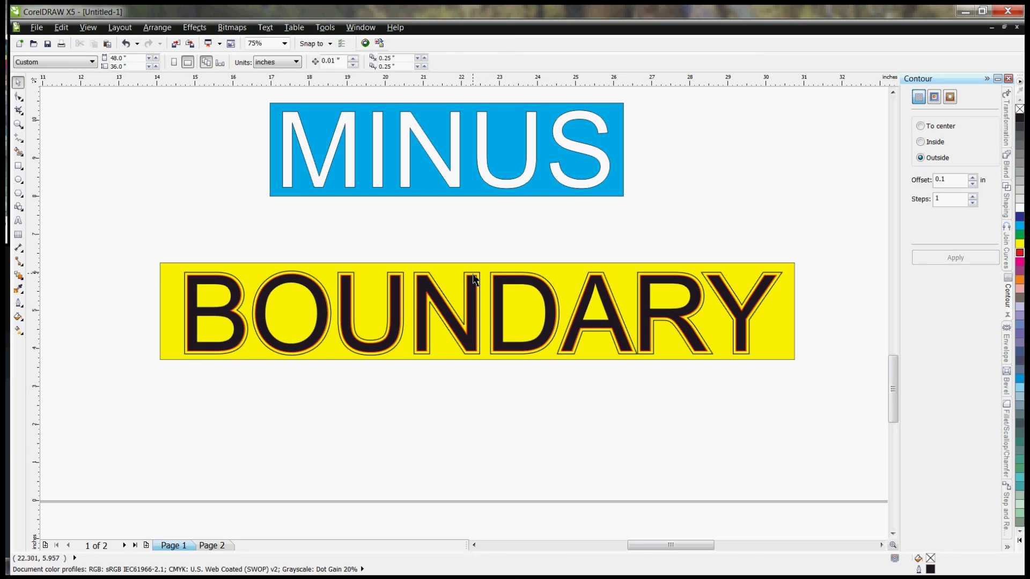
scroll(476, 274, "up", 1)
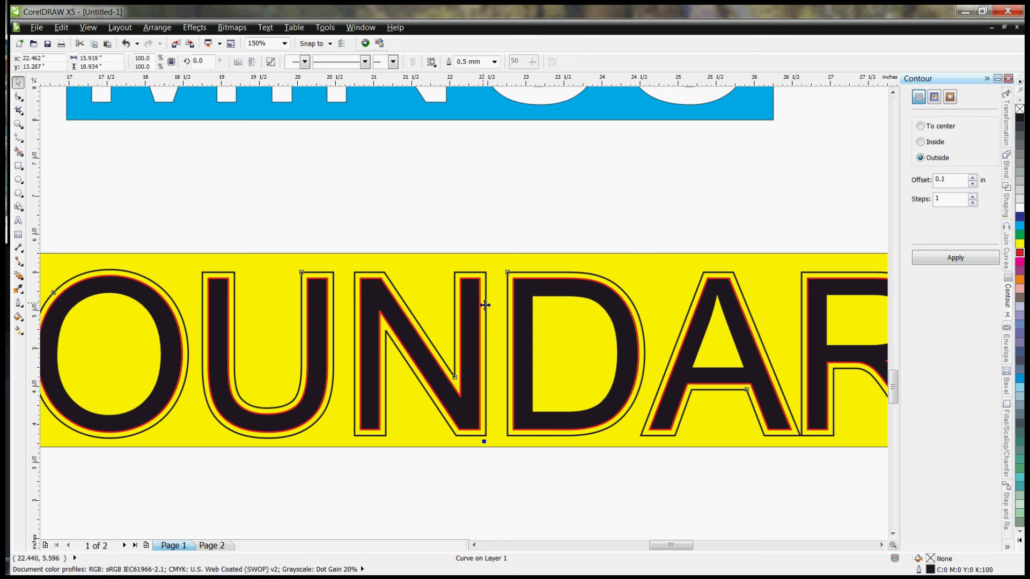
left_click_drag(485, 304, 512, 200)
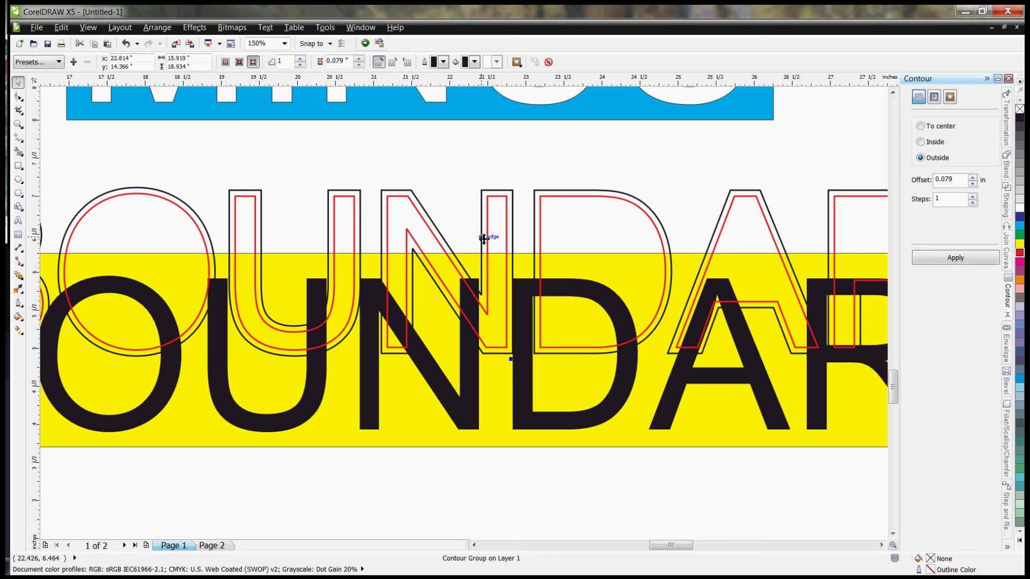
key("Escape")
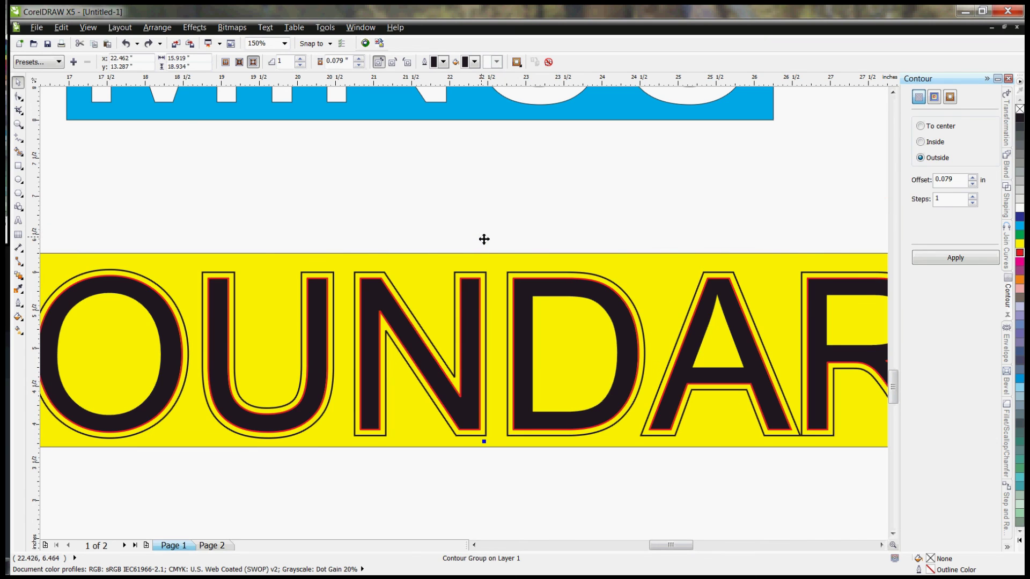
right_click(484, 274)
left_click(523, 294)
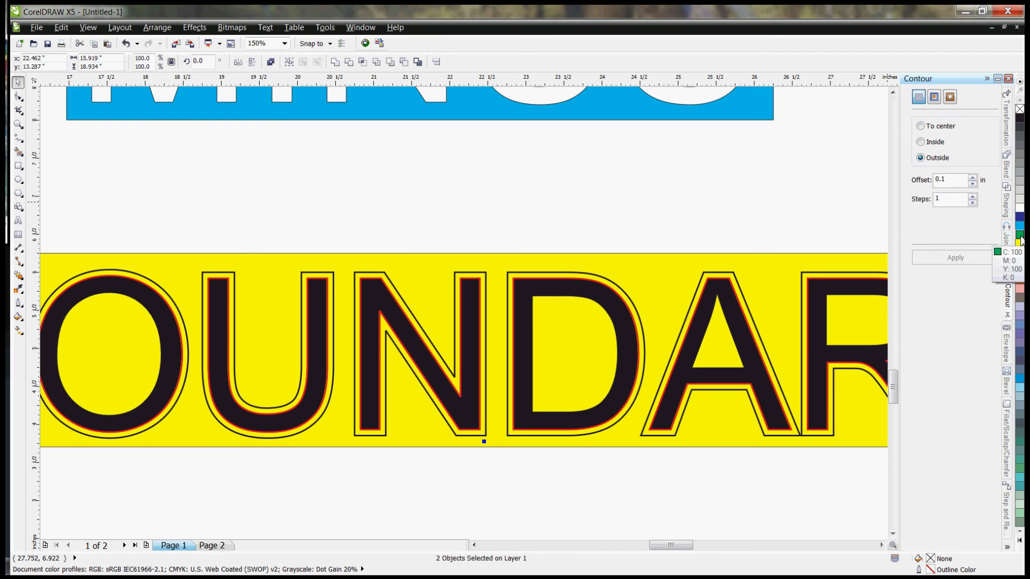
Give the separated contour line around the BOUNDARY letters a green outline.
left_click(478, 230)
left_click(471, 277)
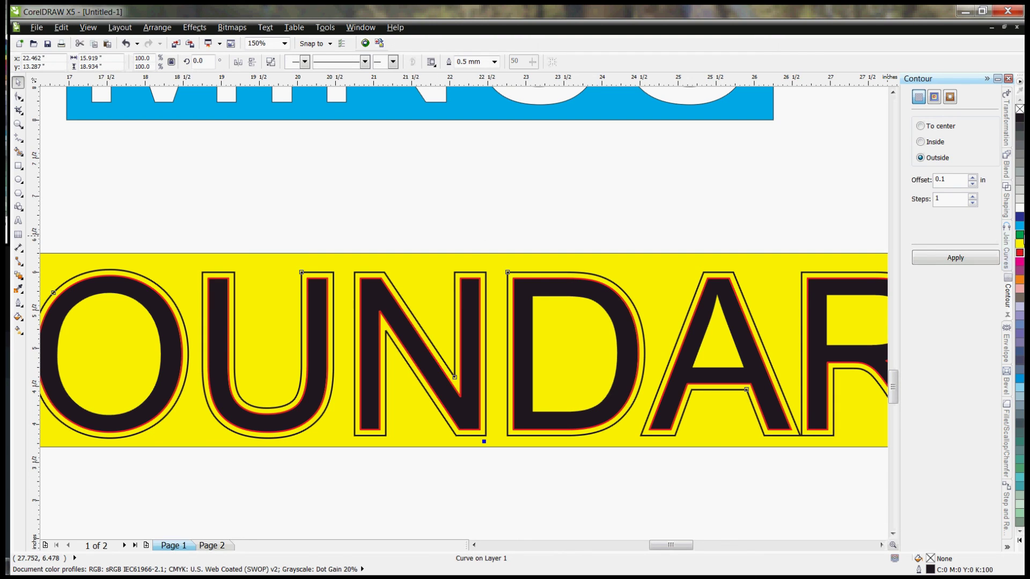
right_click(1019, 235)
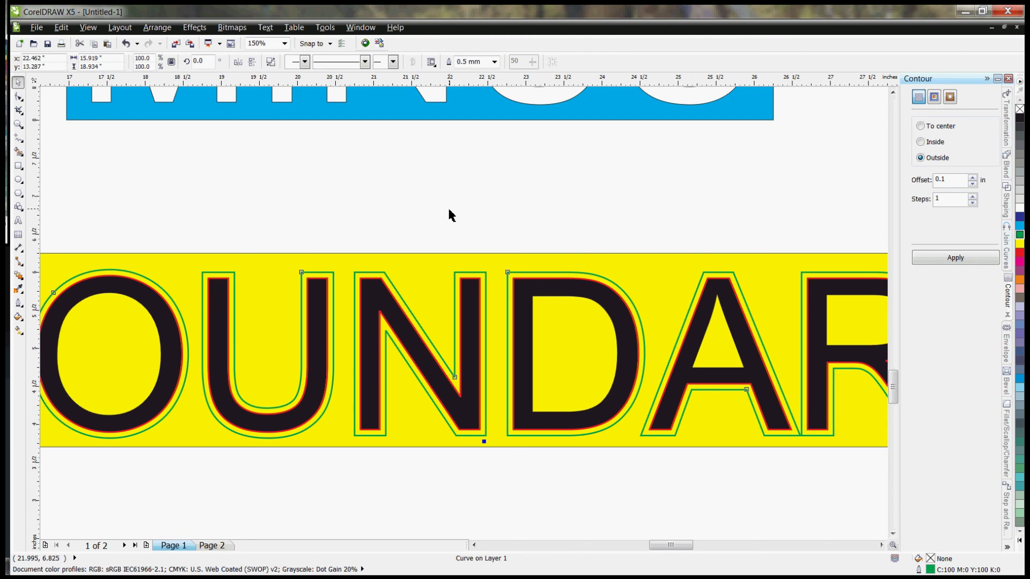
Remove the red letter outline from BOUNDARY and zoom in to inspect the green contour curve.
left_click(471, 280)
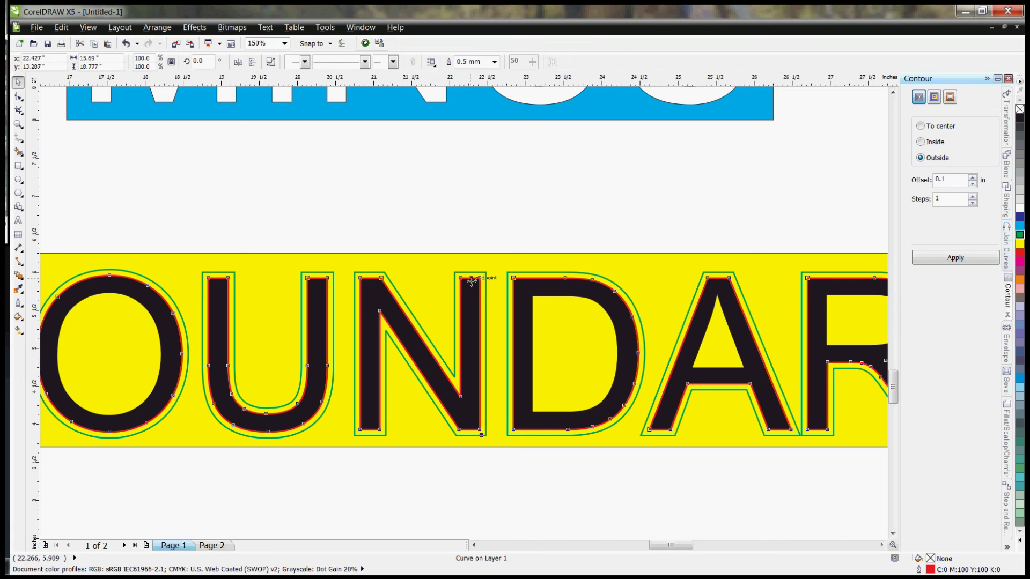
key("Escape")
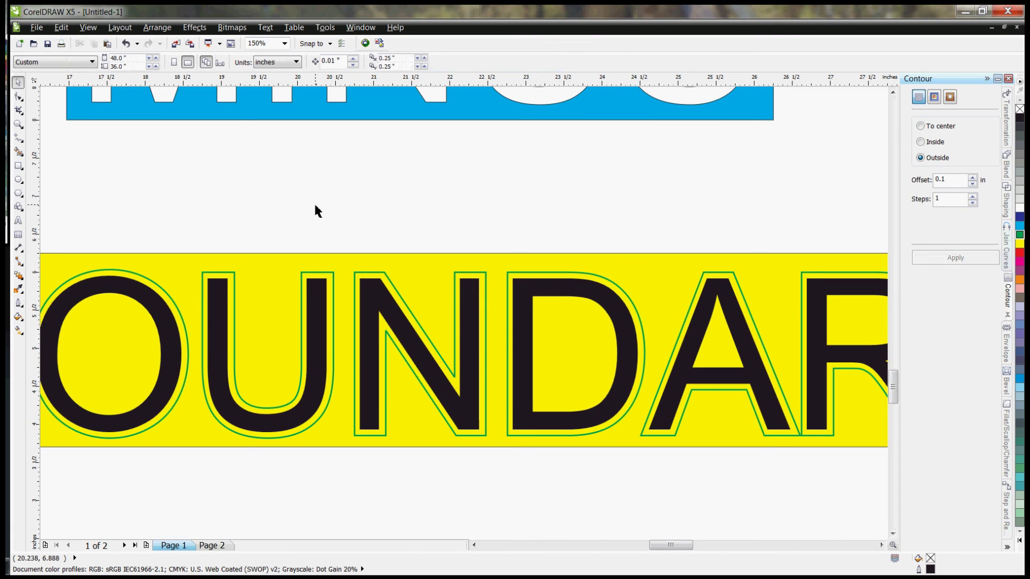
scroll(315, 202, "down", 1)
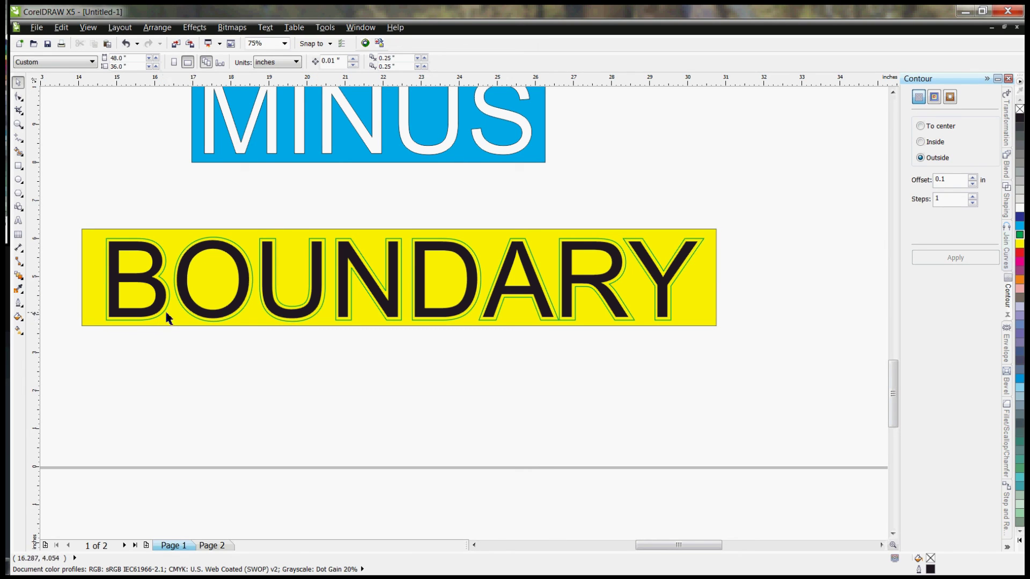
scroll(158, 279, "up", 1)
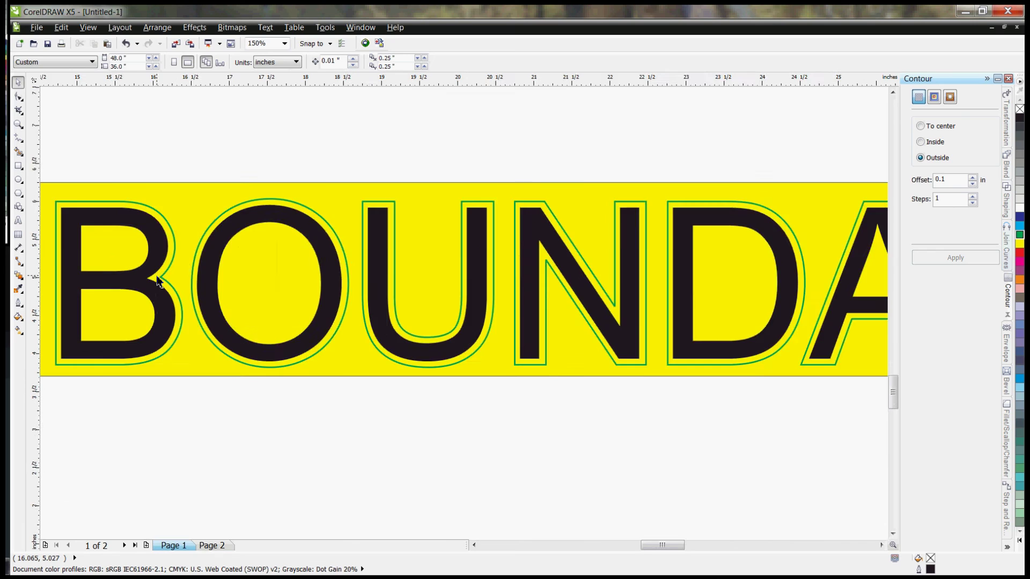
scroll(158, 280, "up", 1)
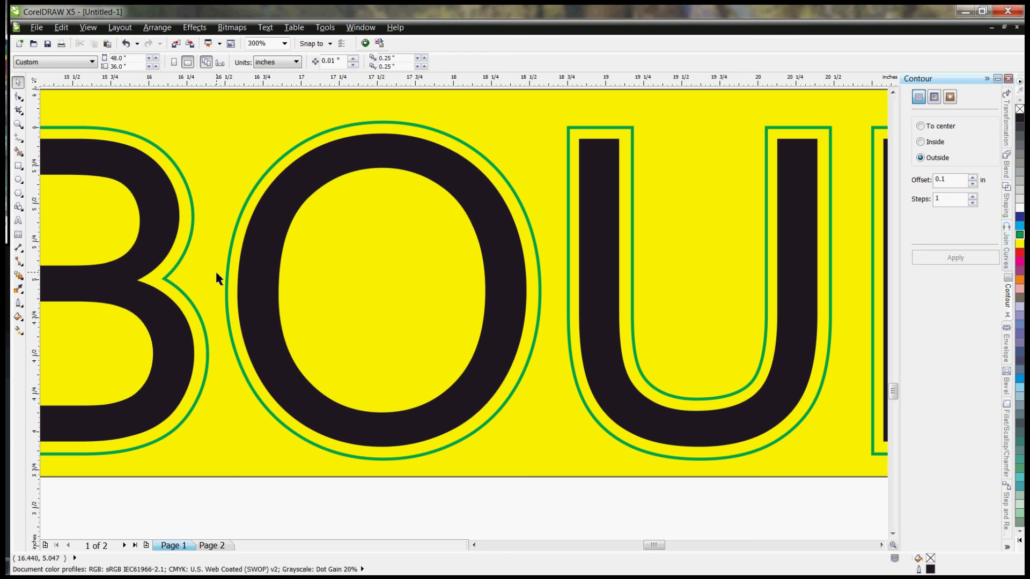
left_click(101, 223)
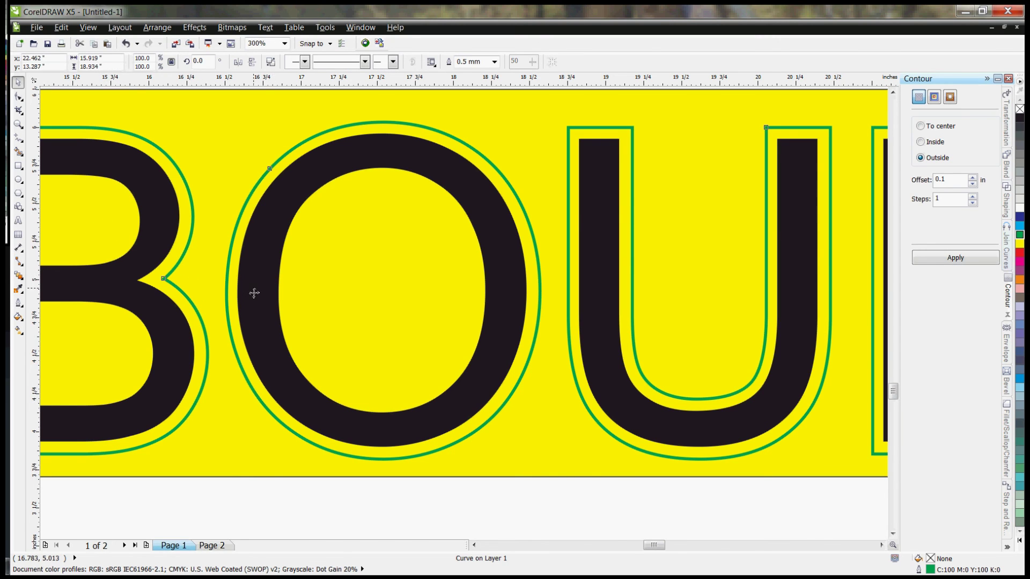
scroll(254, 293, "down", 2)
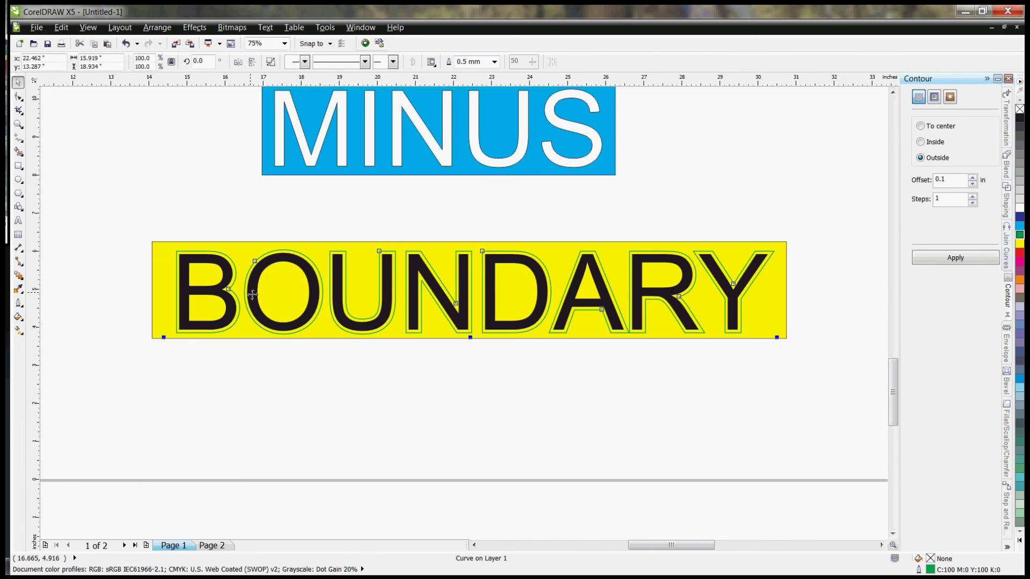